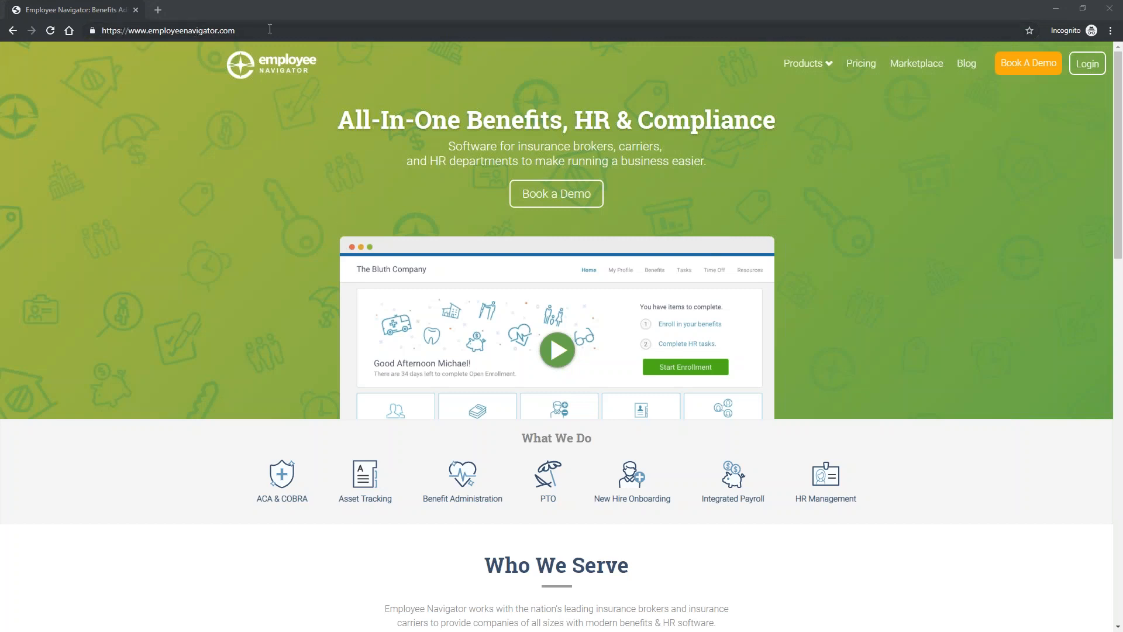
Step: Sign in to Employee Navigator with the demo enroller's username and password
left_click(1087, 63)
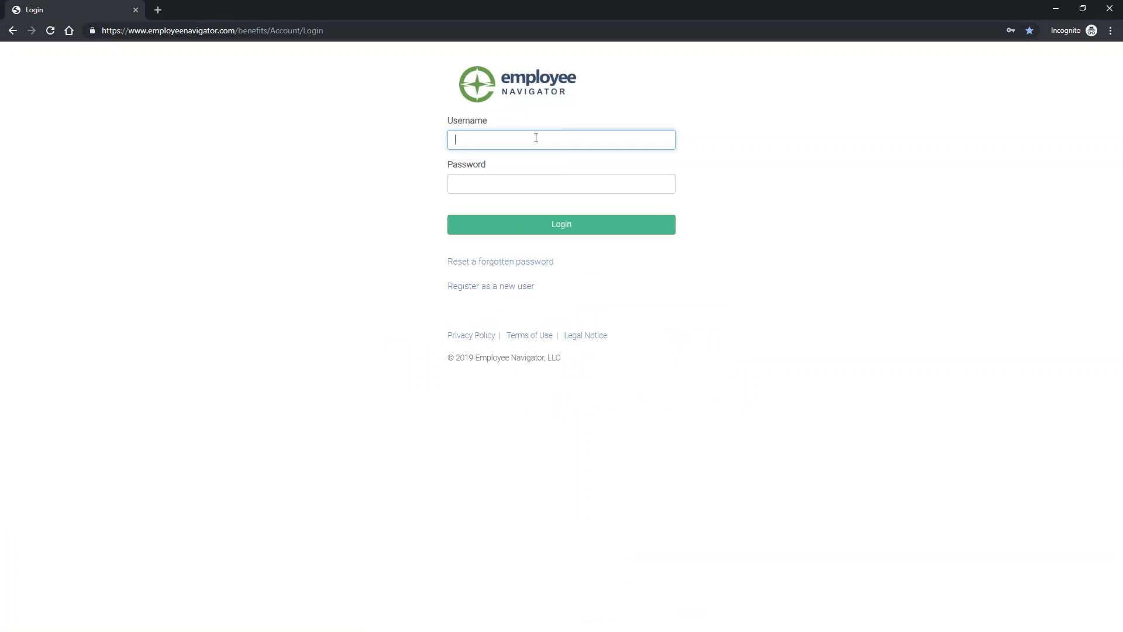
type("MasterLindaDemo")
key("Tab")
type("***")
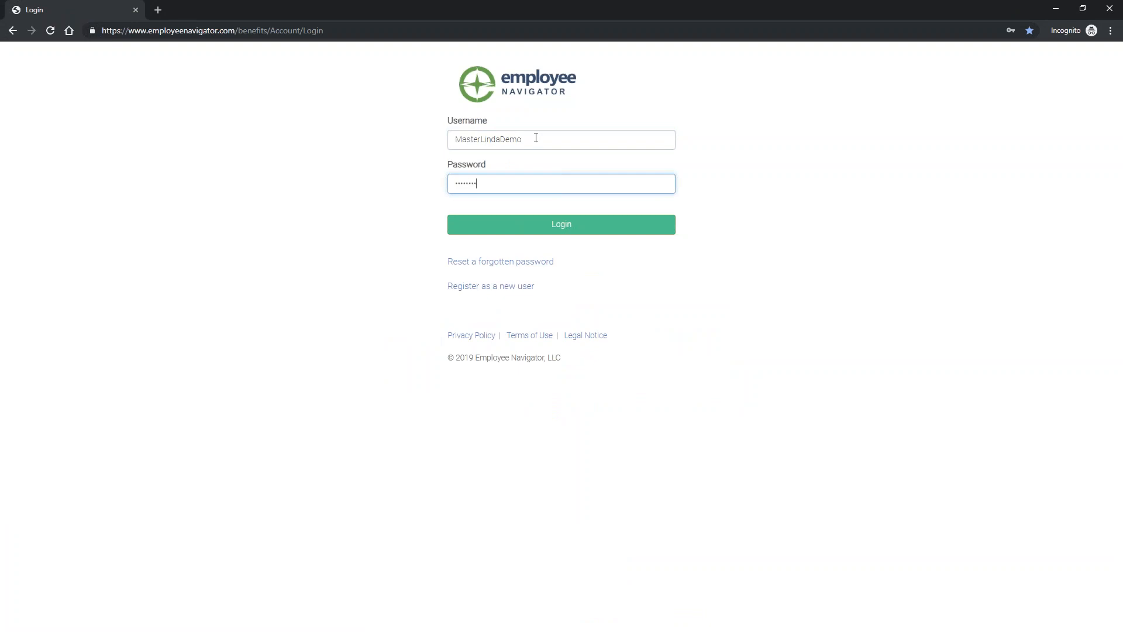
left_click(567, 225)
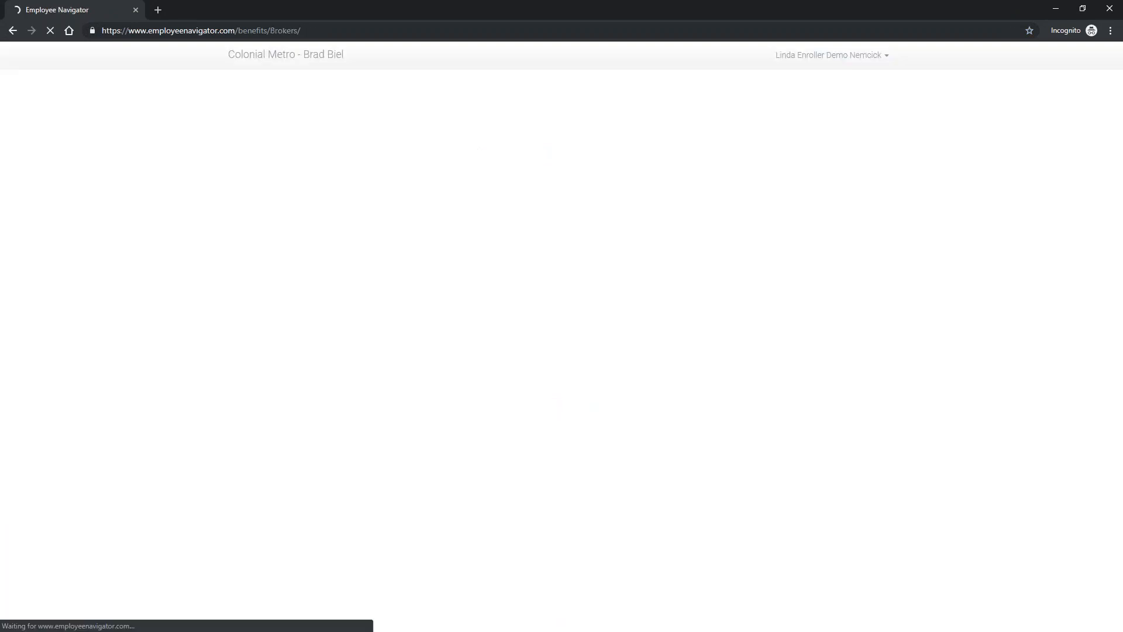
Step: Choose the demo client company from All Clients, then go to its Enrollment page
left_click(326, 171)
left_click(301, 191)
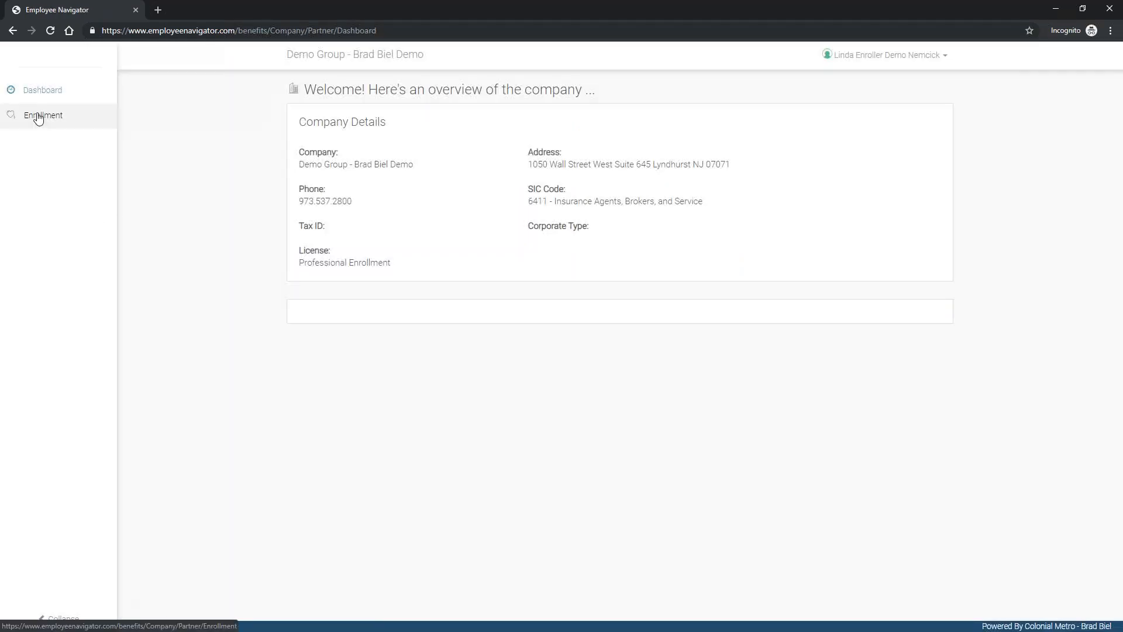
left_click_drag(466, 55, 283, 56)
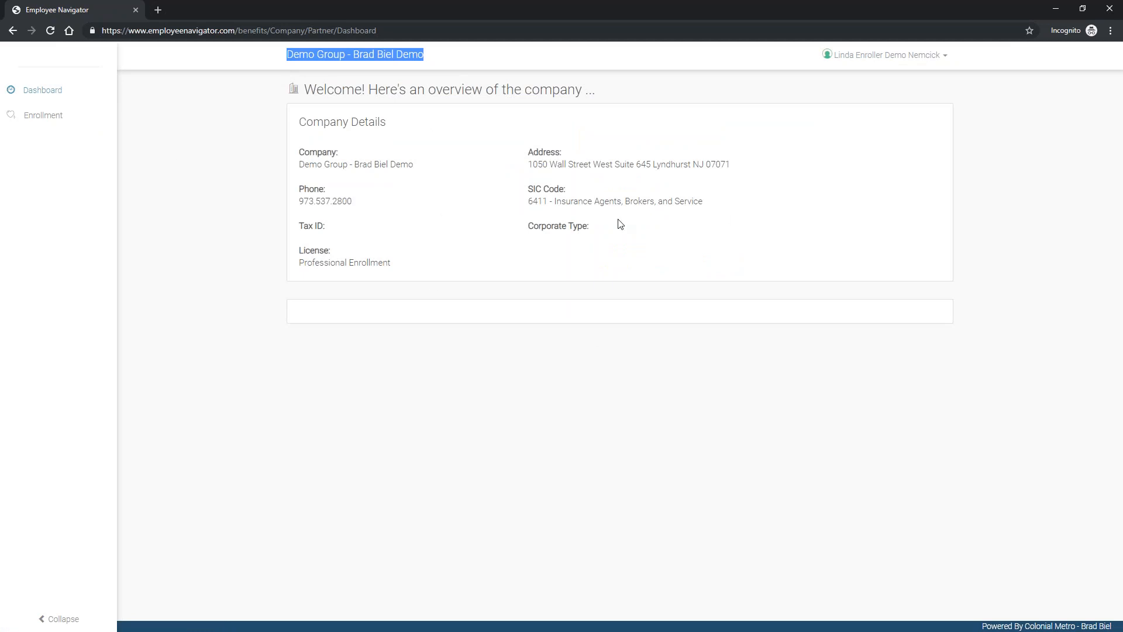
left_click(51, 117)
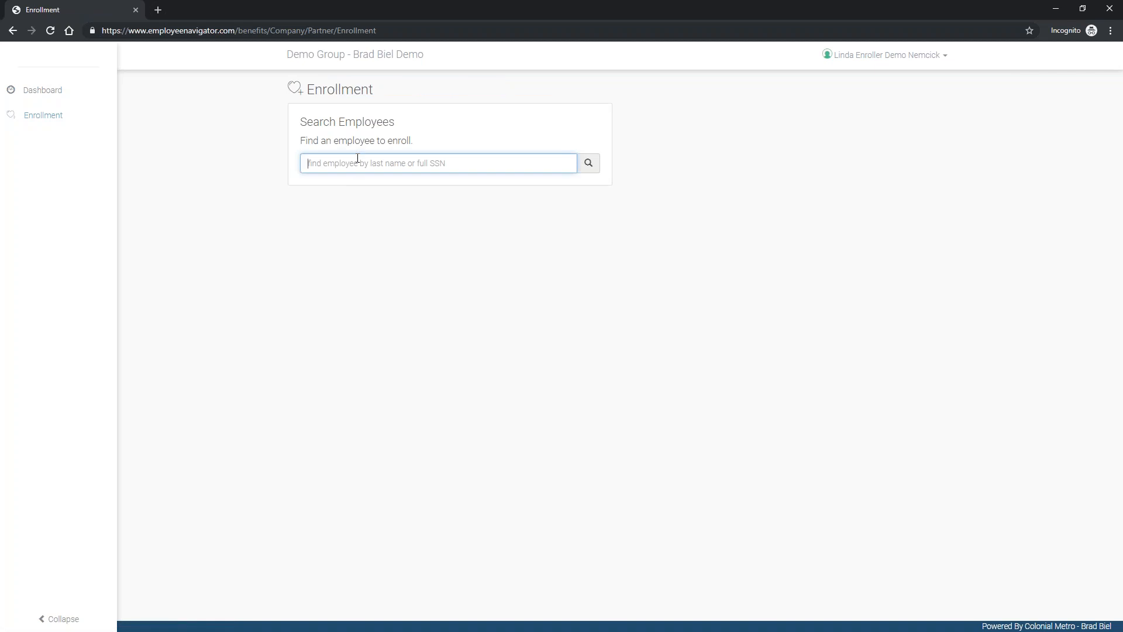
Step: Search for the employee by last name, open their record, and start open enrollment
type("knope")
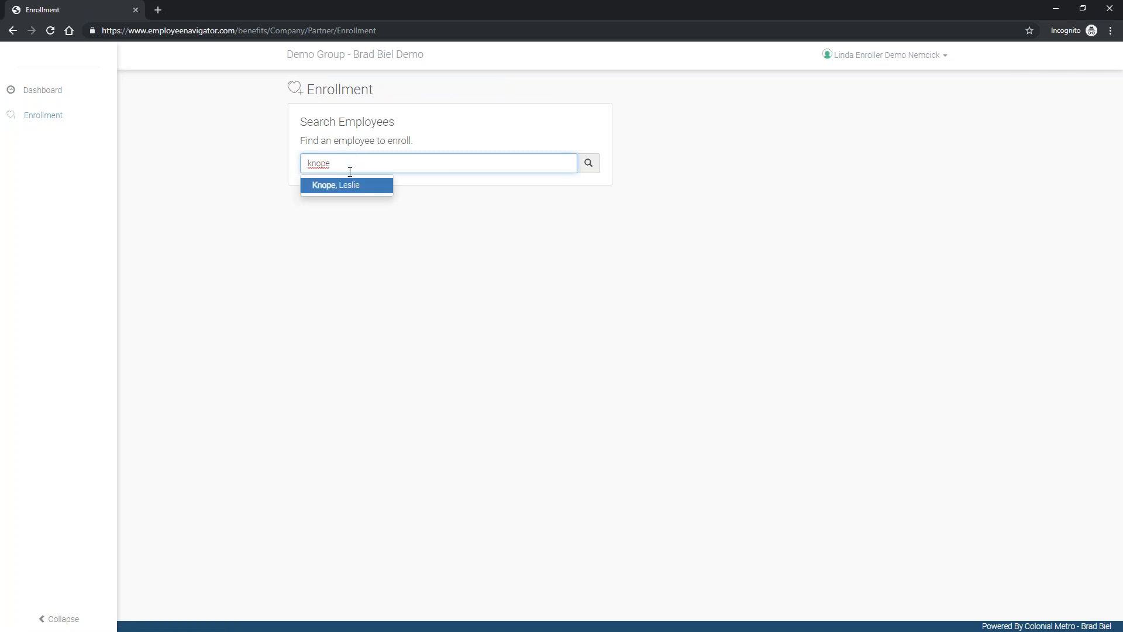
left_click(353, 186)
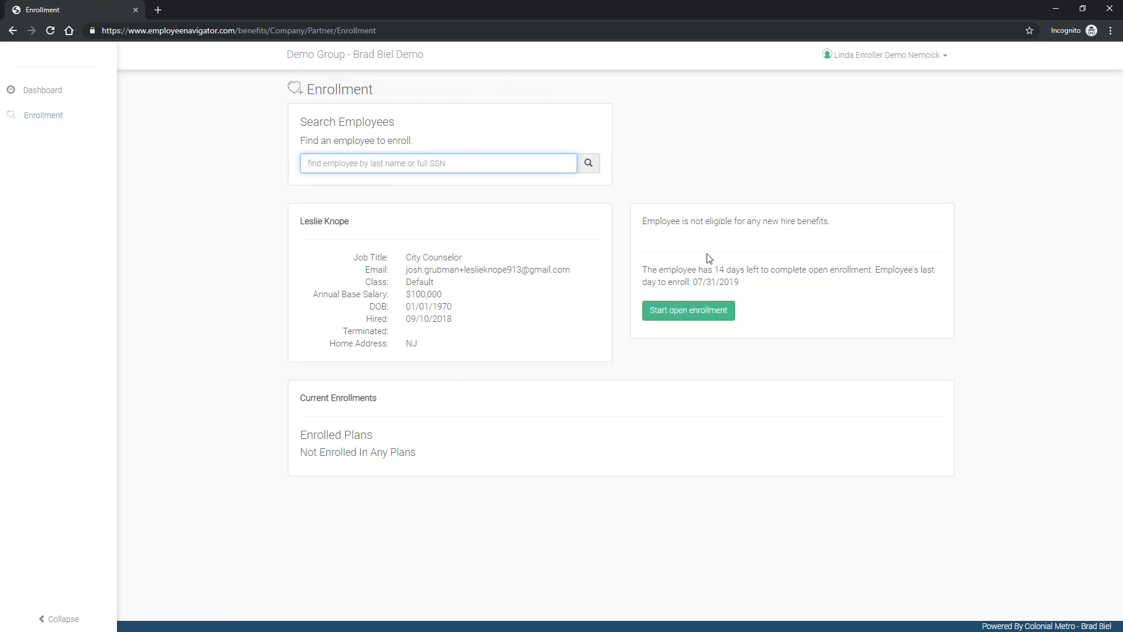
left_click(695, 315)
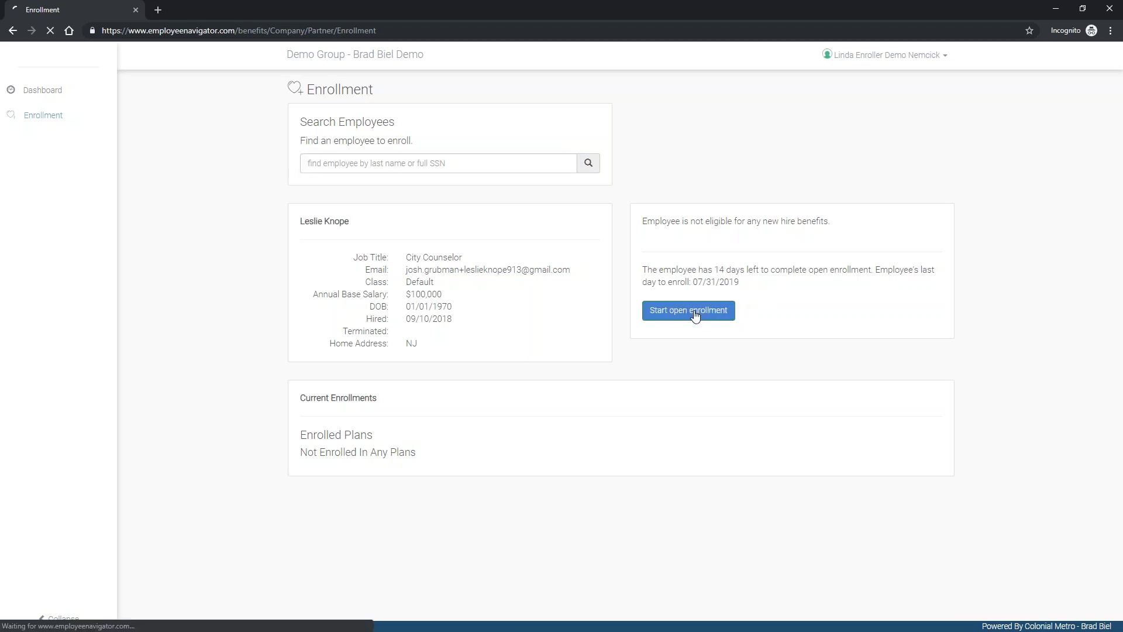
Step: Set Tobacco User to No, enter the employee's phone number, and save Personal Information
left_click(838, 192)
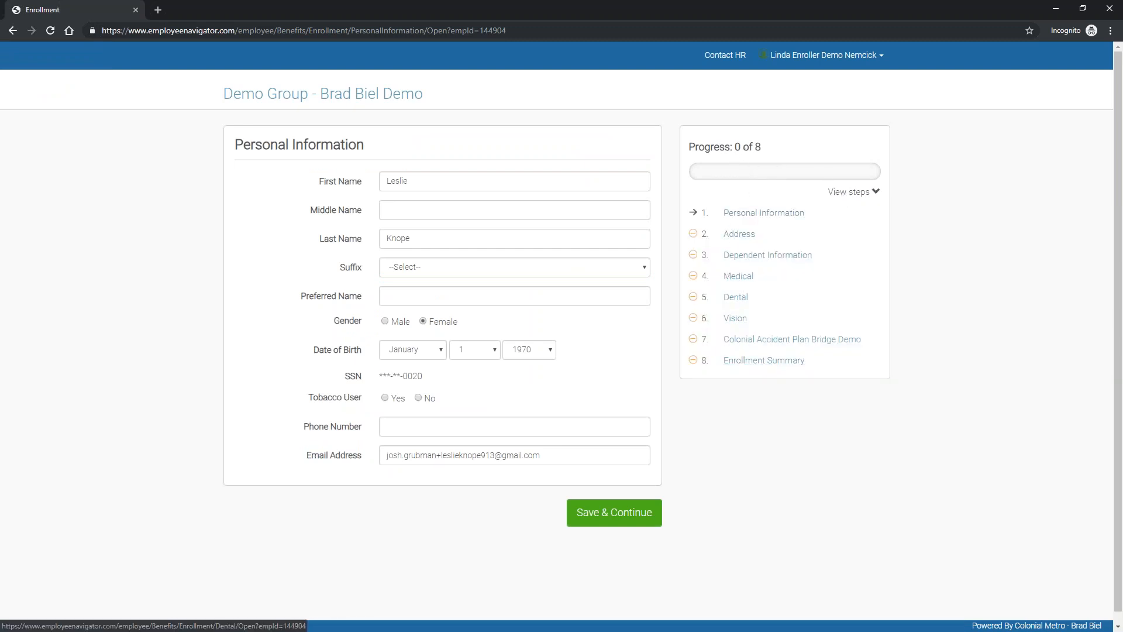
left_click(841, 196)
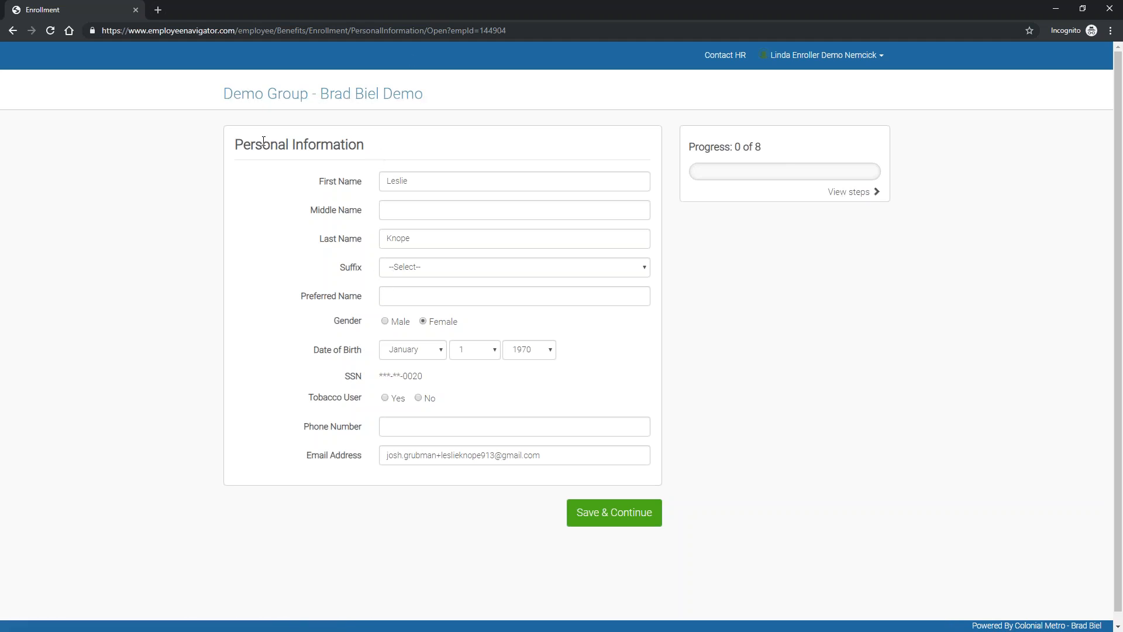
left_click(419, 399)
left_click(427, 426)
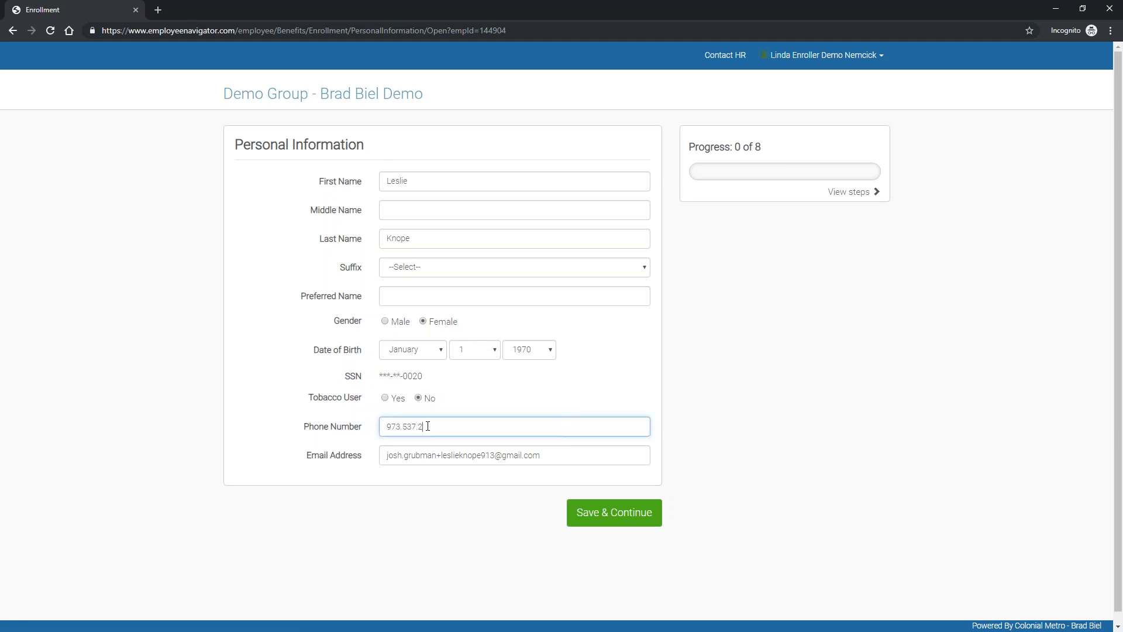
left_click(710, 475)
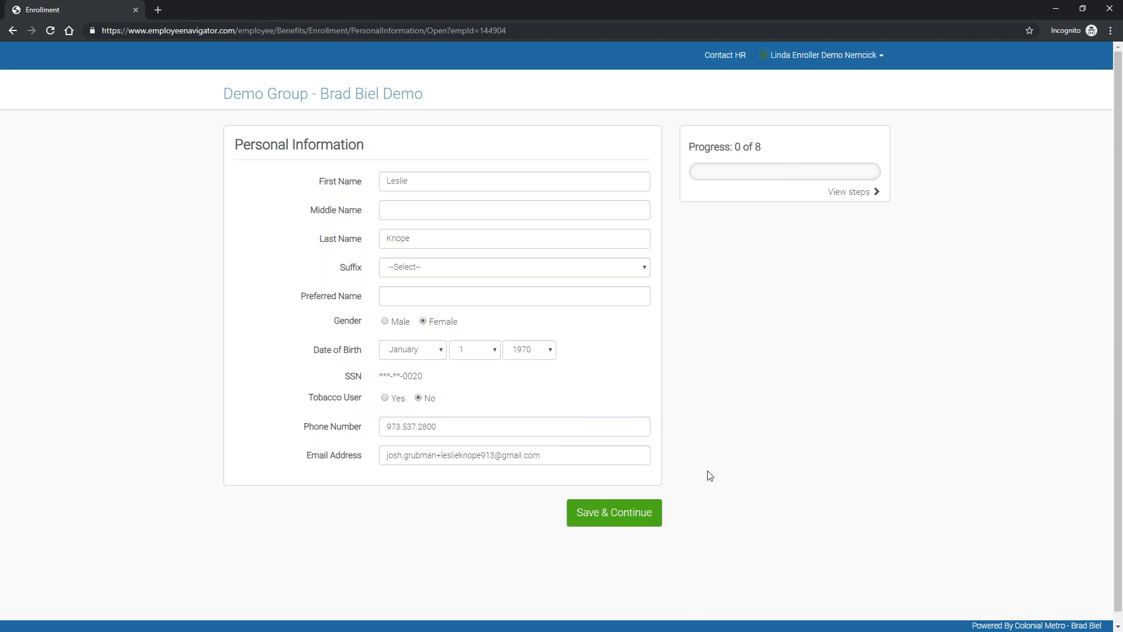
left_click(659, 518)
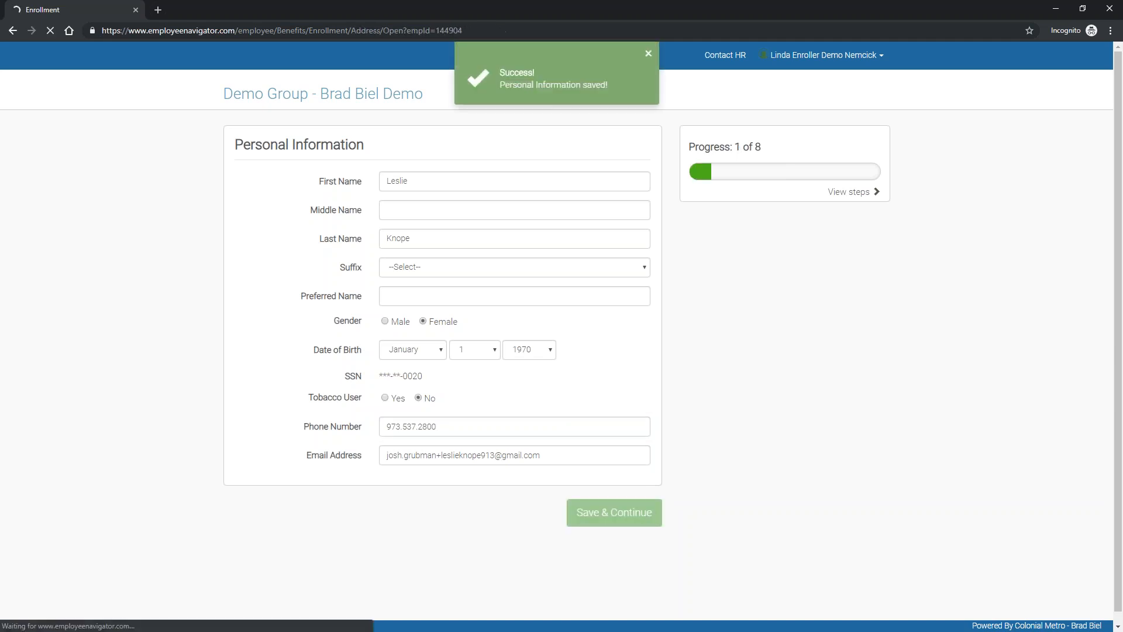
Step: Enter the employee's street address, city and zip code, save, and accept the verified address
left_click(291, 239)
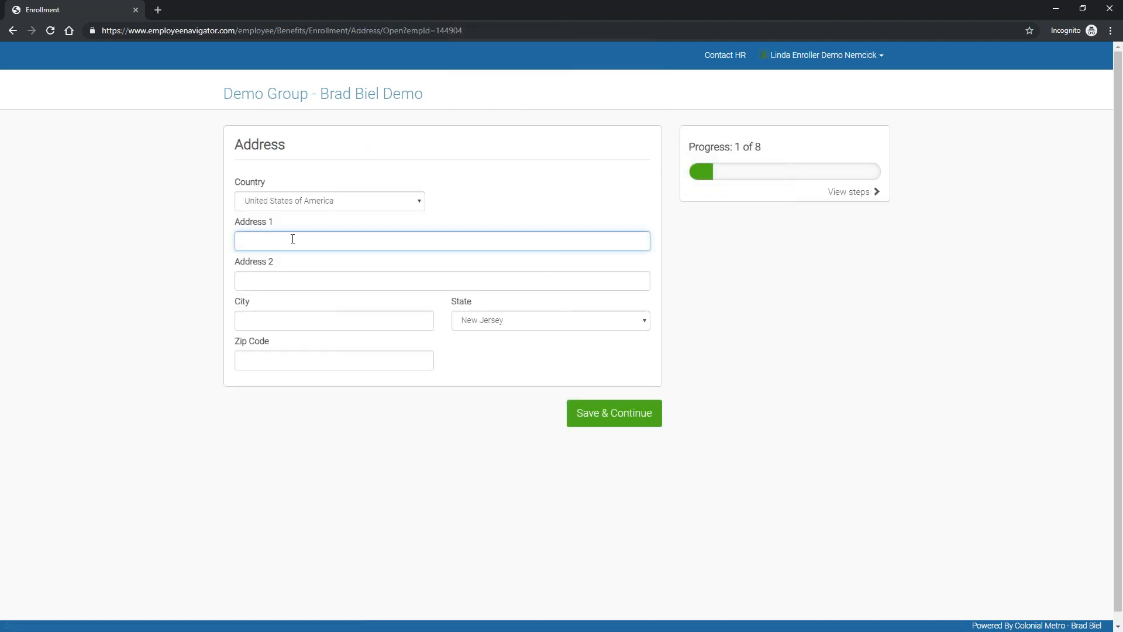
key("Tab")
key("Tab")
type("Suite")
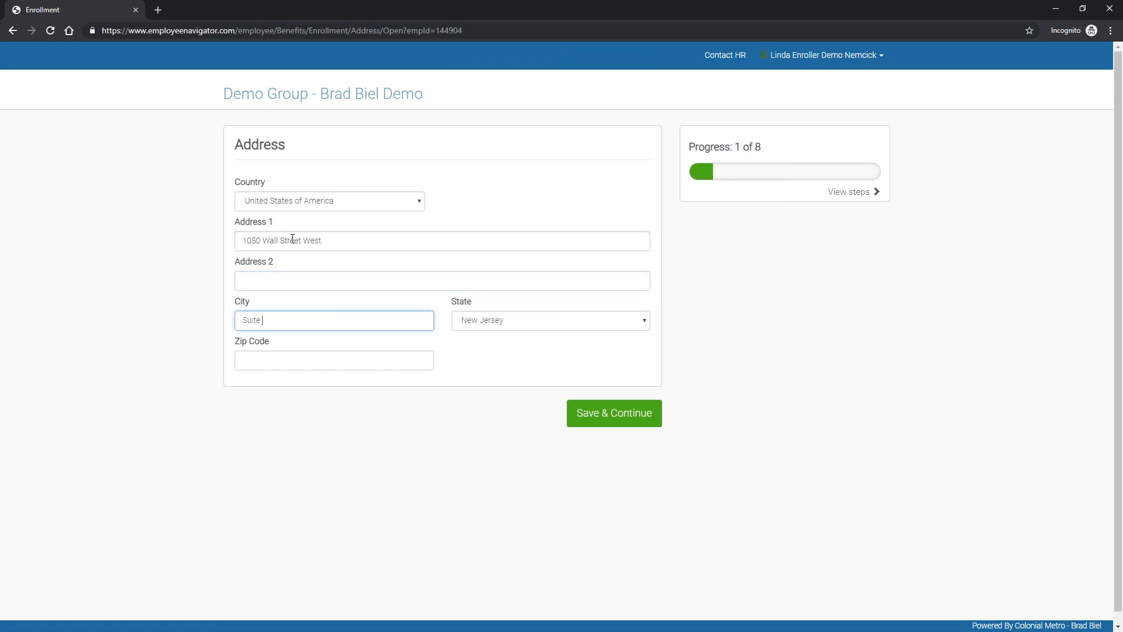
key("BackSpace")
key("BackSpace")
key("BackSpace")
key("BackSpace")
key("BackSpace")
key("BackSpace")
type("Lyndhu")
key("Tab")
key("Tab")
type("07410")
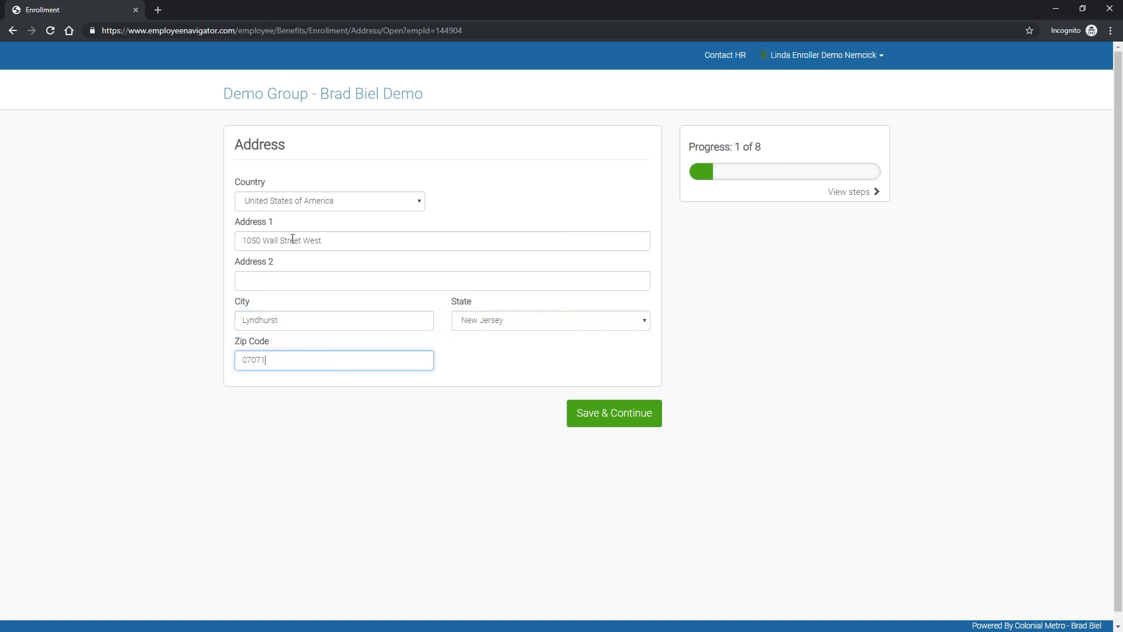
left_click(622, 414)
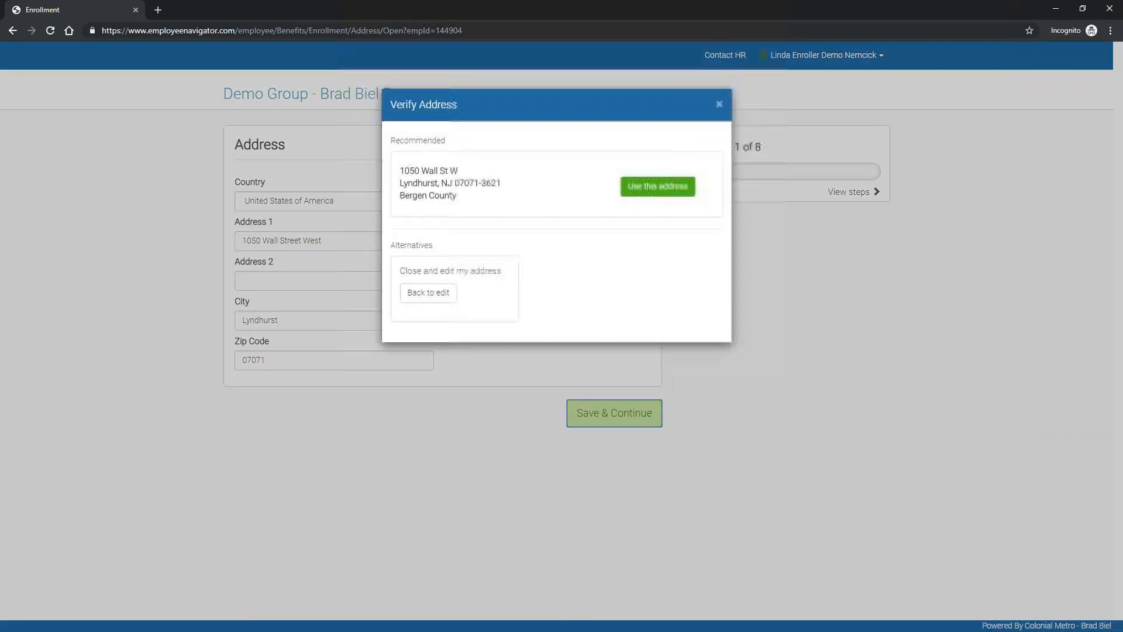
left_click(656, 186)
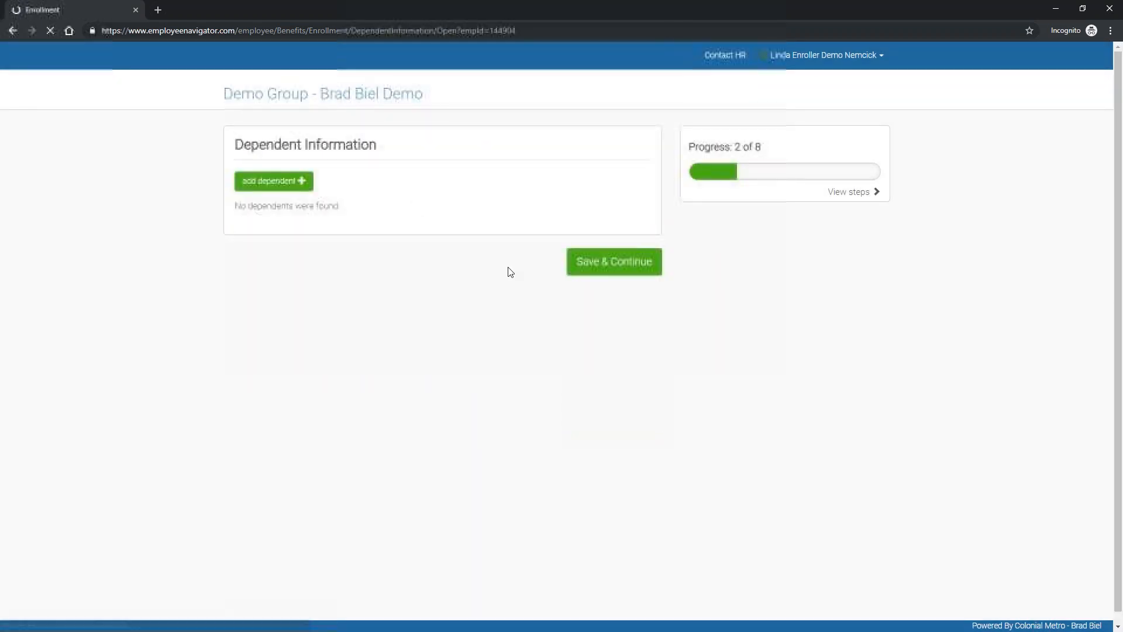
Step: Add a new dependent with the spouse's first and last name and relationship Spouse
left_click(298, 185)
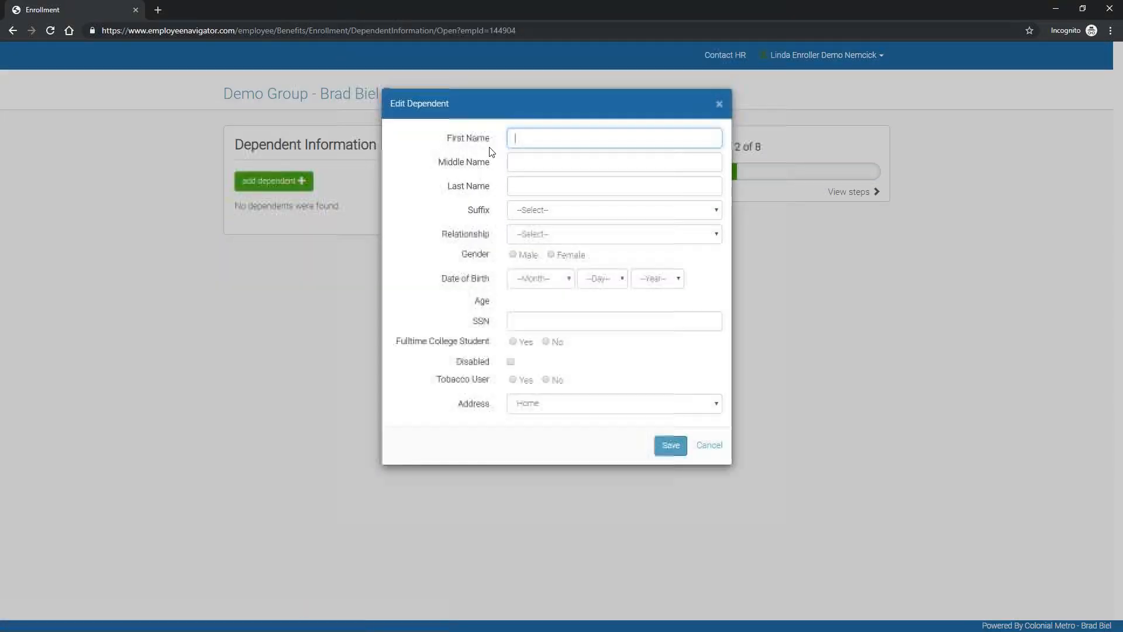
type("Ma")
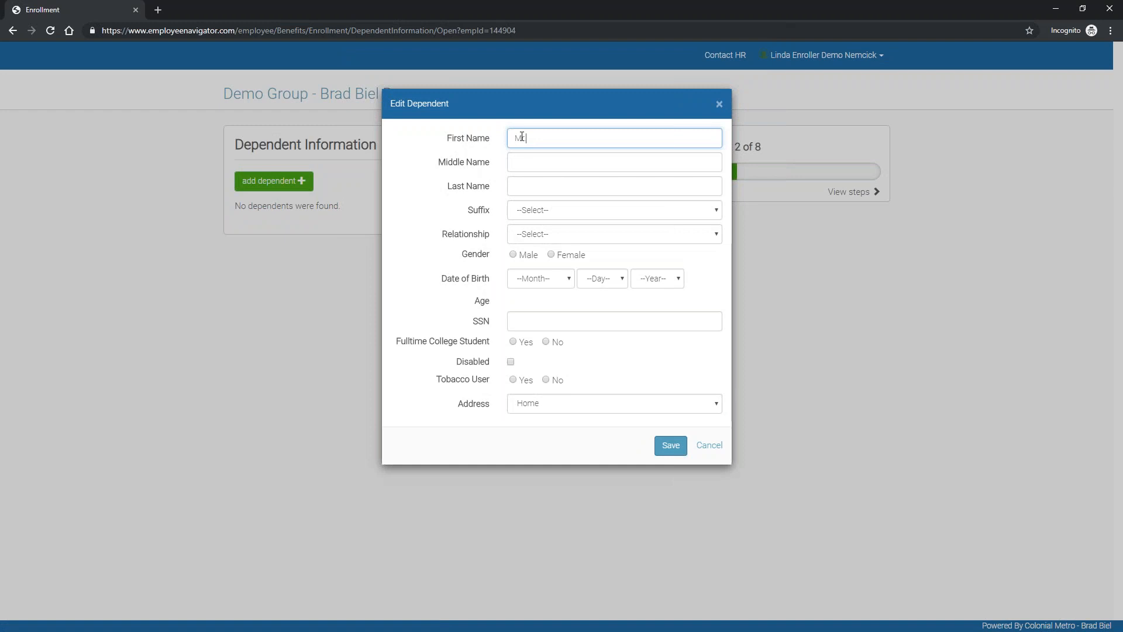
key("Tab")
key("Tab")
type("Knope")
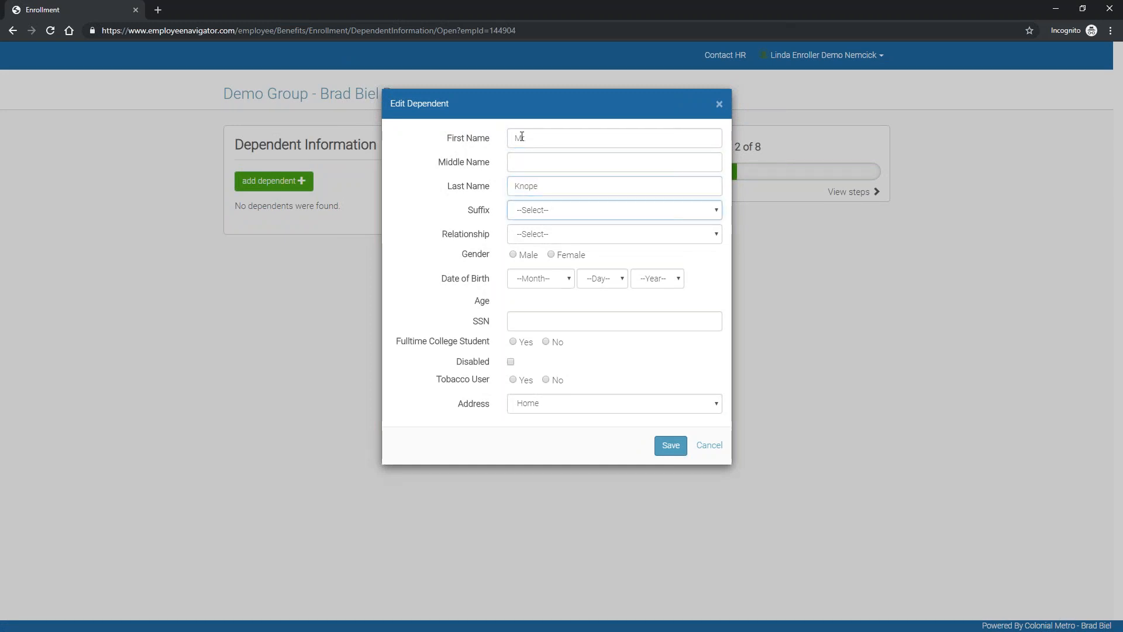
left_click(531, 234)
left_click(531, 259)
Step: Set the spouse's birth date to 01/01/1987
left_click(535, 279)
left_click(538, 303)
left_click(585, 279)
left_click(585, 305)
left_click(653, 279)
type("1987")
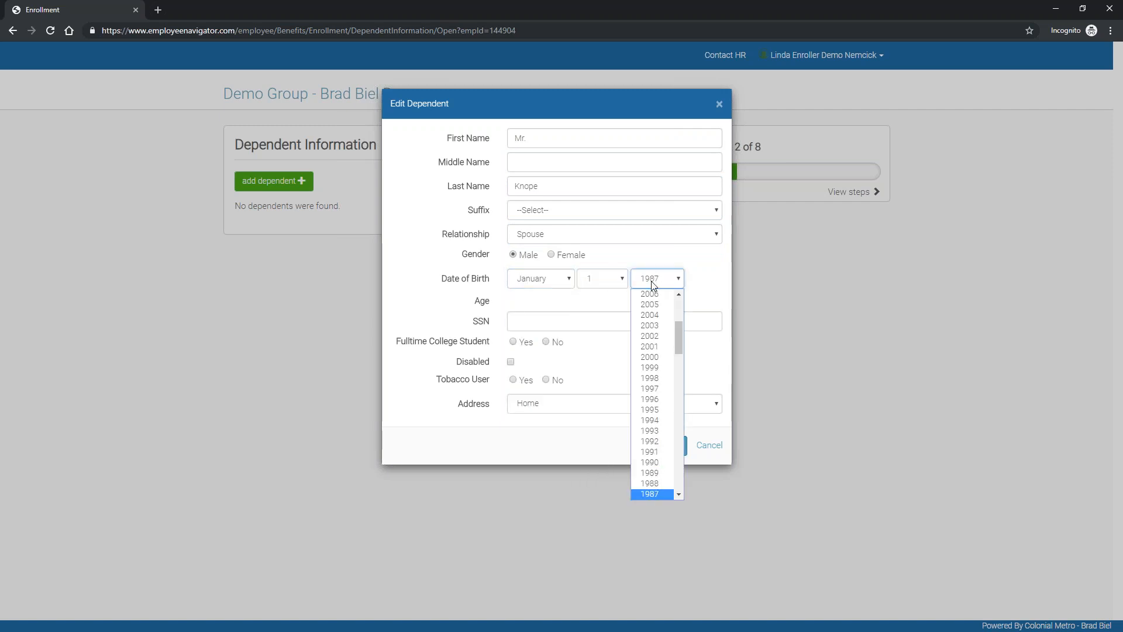
key("Return")
Step: Enter the spouse's SSN, mark not a full-time student or tobacco user, and save
left_click(572, 314)
type("111111114")
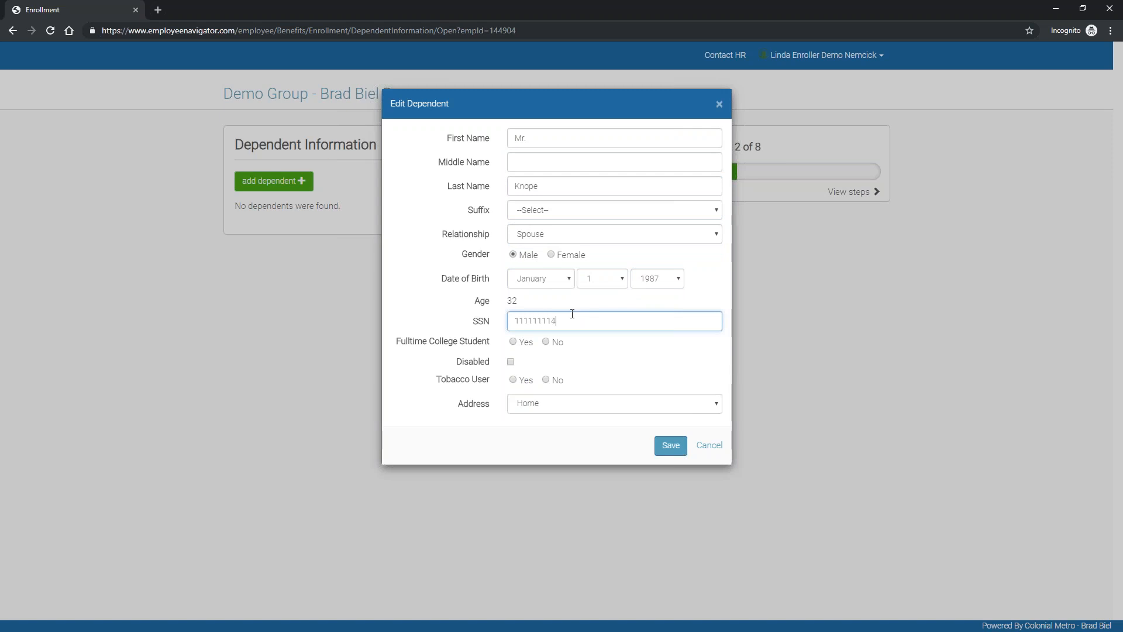
left_click(545, 342)
left_click(546, 379)
left_click(671, 446)
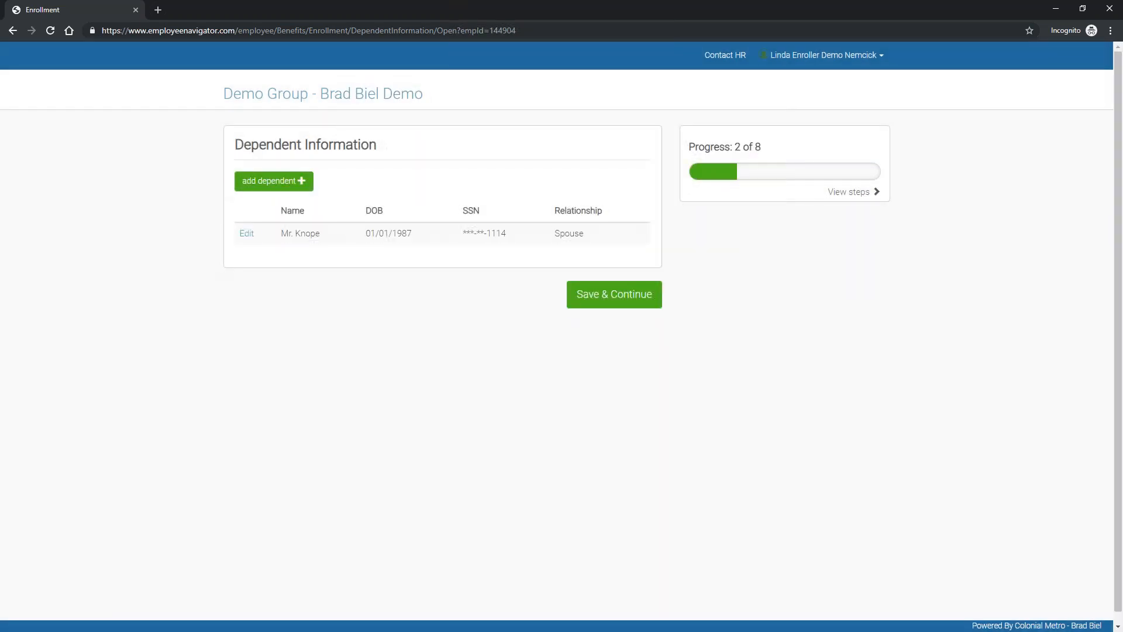
Step: Add another dependent with the child's name, relationship Child, and gender Female
left_click(274, 181)
left_click(559, 139)
type("Bab")
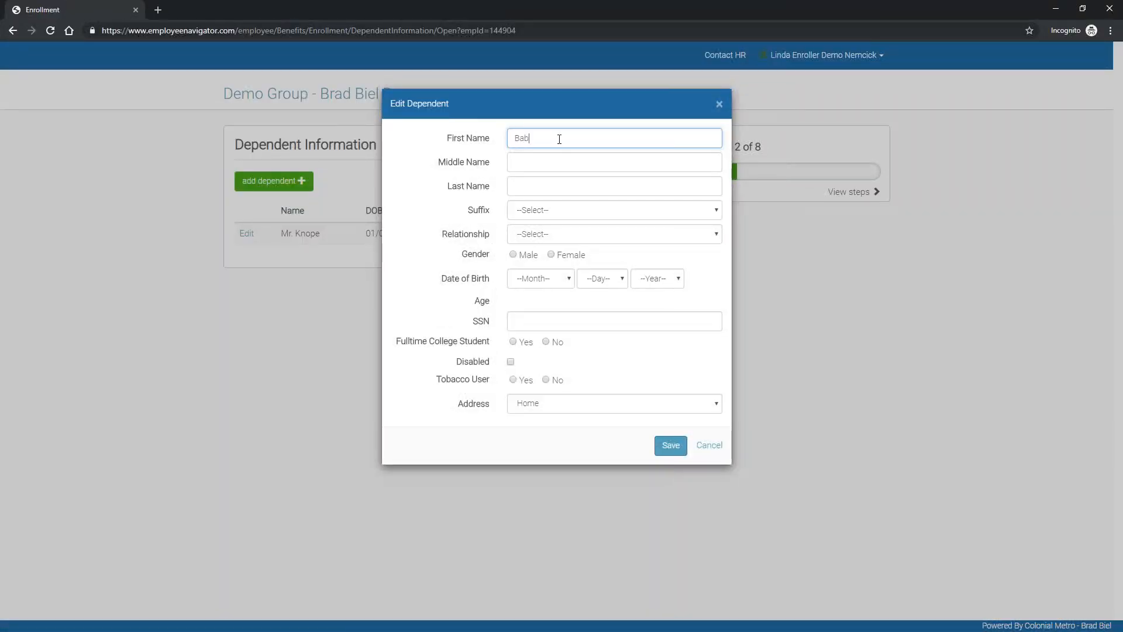
type("y")
key("Tab")
key("Tab")
type("Knope")
key("Tab")
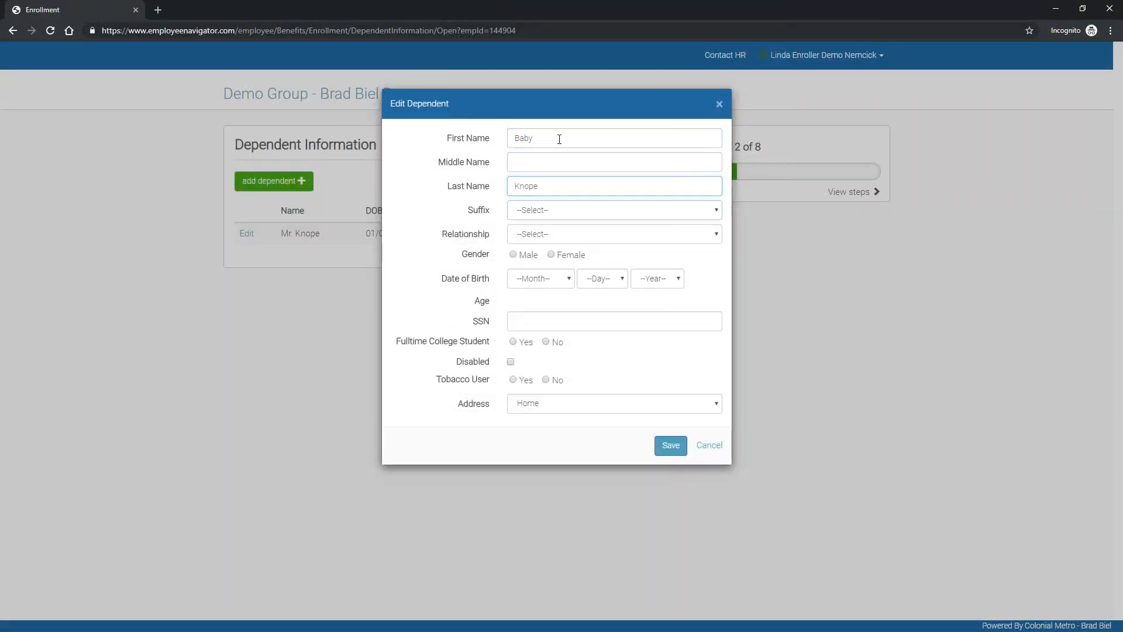
left_click(558, 236)
left_click(545, 265)
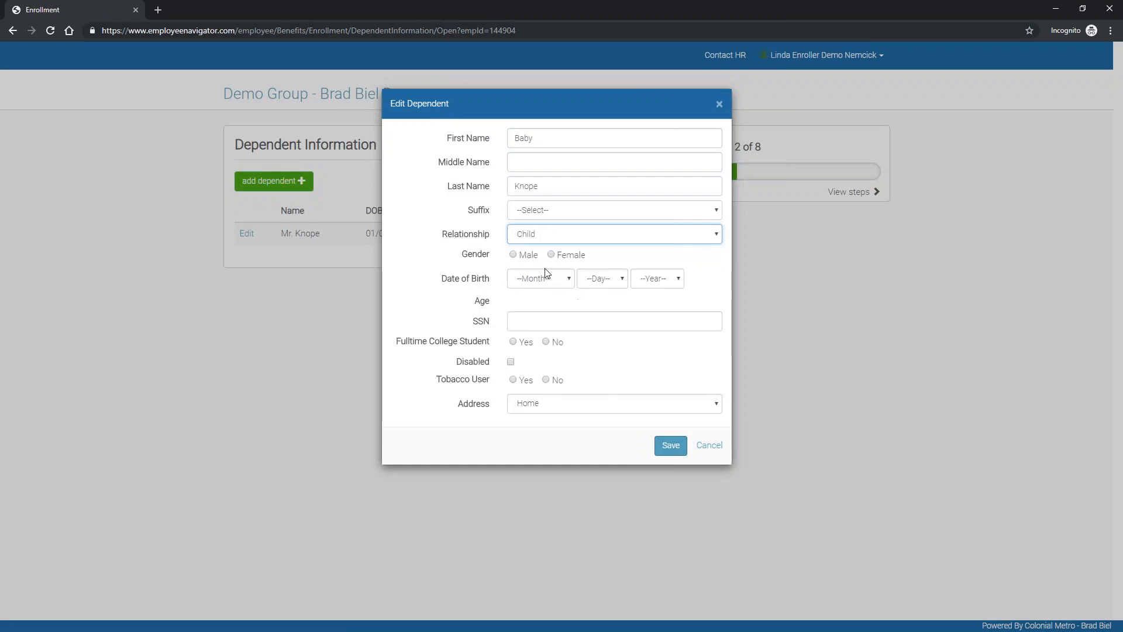
left_click(552, 255)
Step: Set the child's birth date to January 1, 2019
left_click(555, 279)
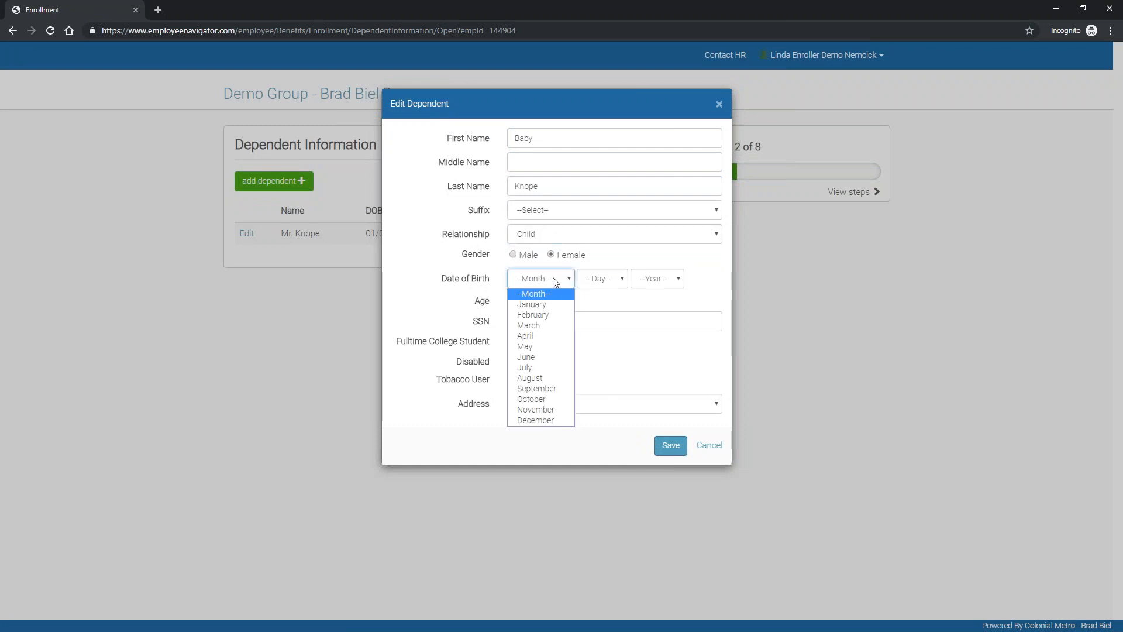
key("Down")
key("Return")
key("Tab")
key("1")
key("Tab")
key("2")
Step: Enter the child's SSN, mark not a full-time student, save, and save dependents to continue
left_click(528, 328)
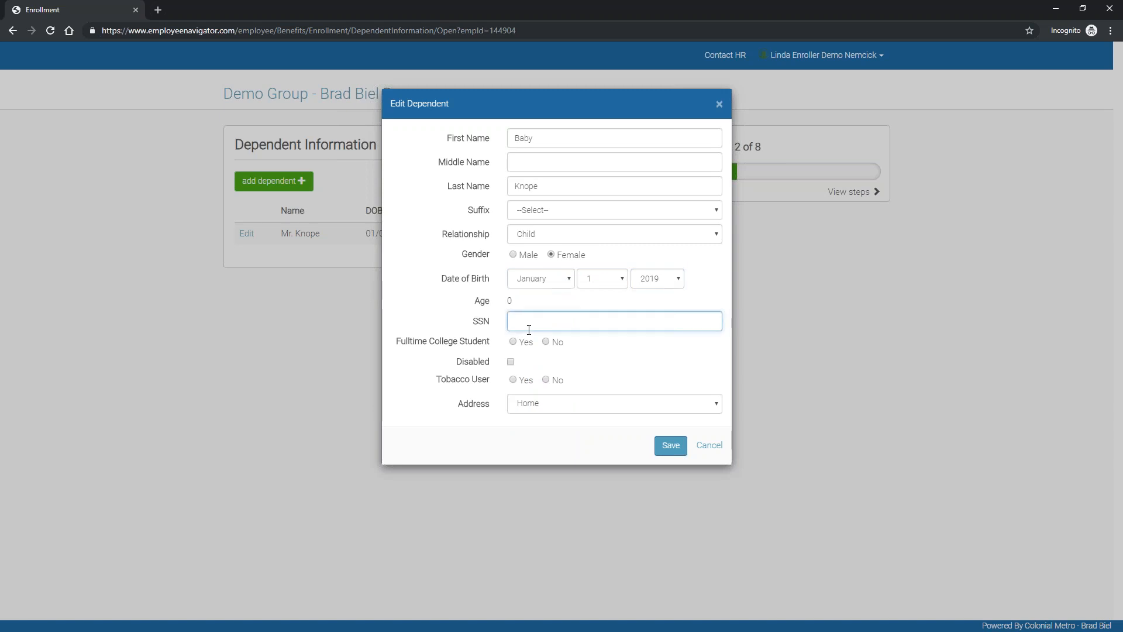
type("111111115")
left_click(550, 343)
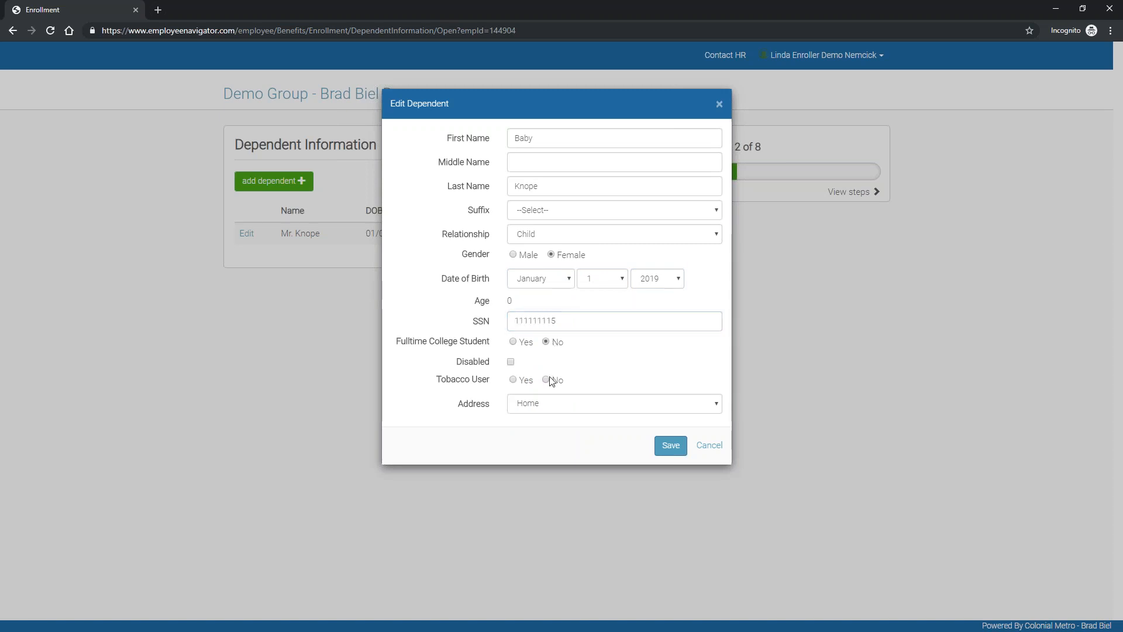
left_click(669, 446)
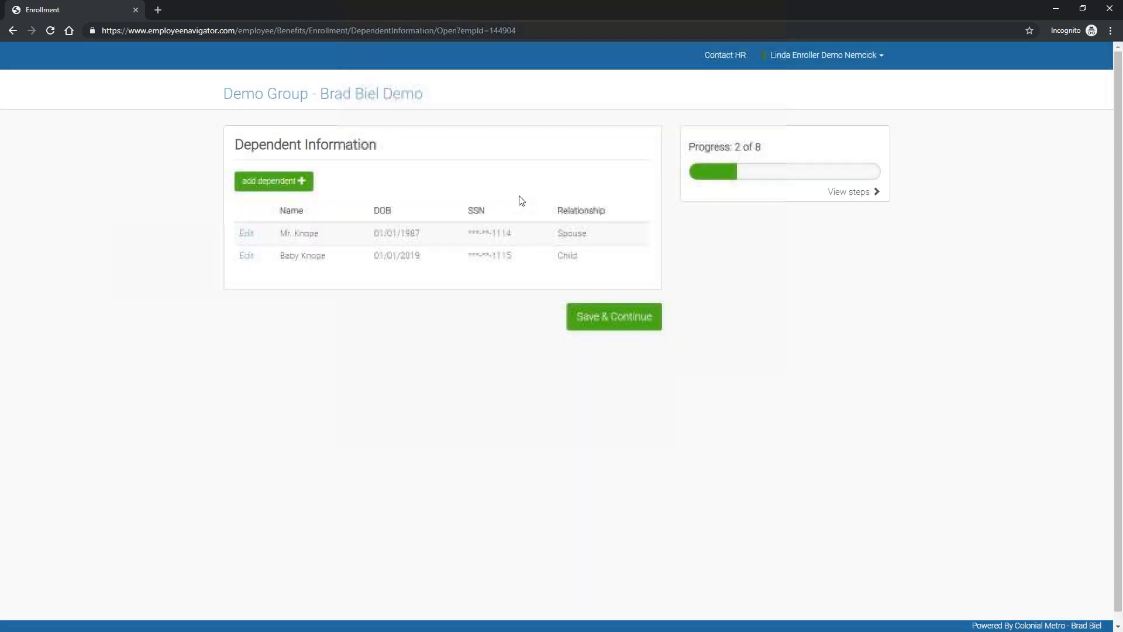
left_click(608, 323)
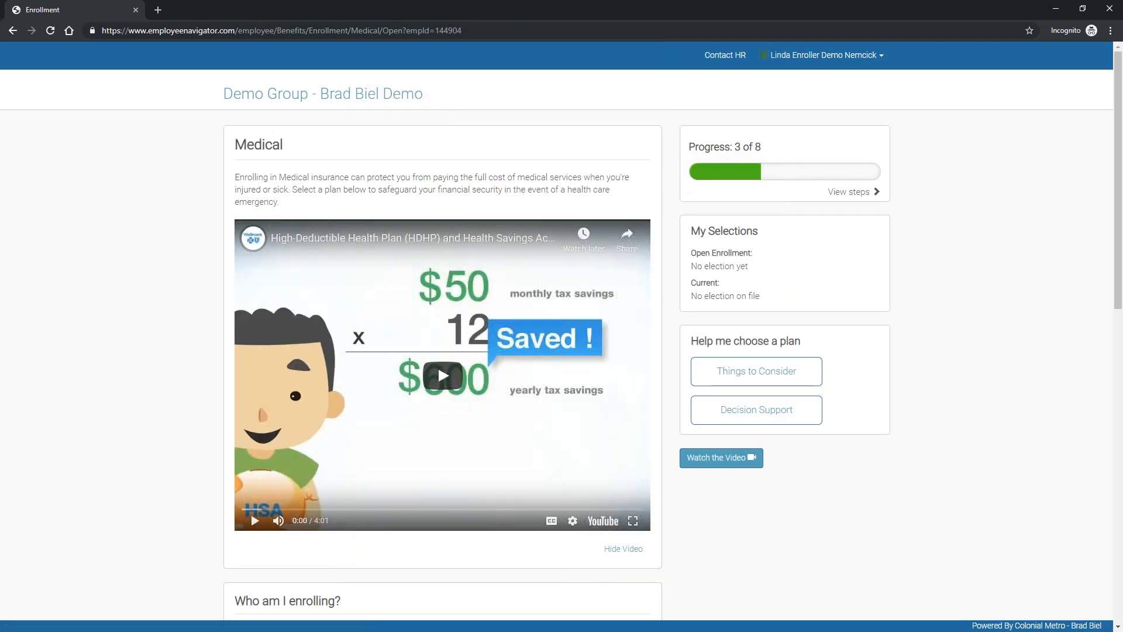
Step: Play the HDHP and Health Savings Account video, pausing it at about 0:10
left_click(835, 193)
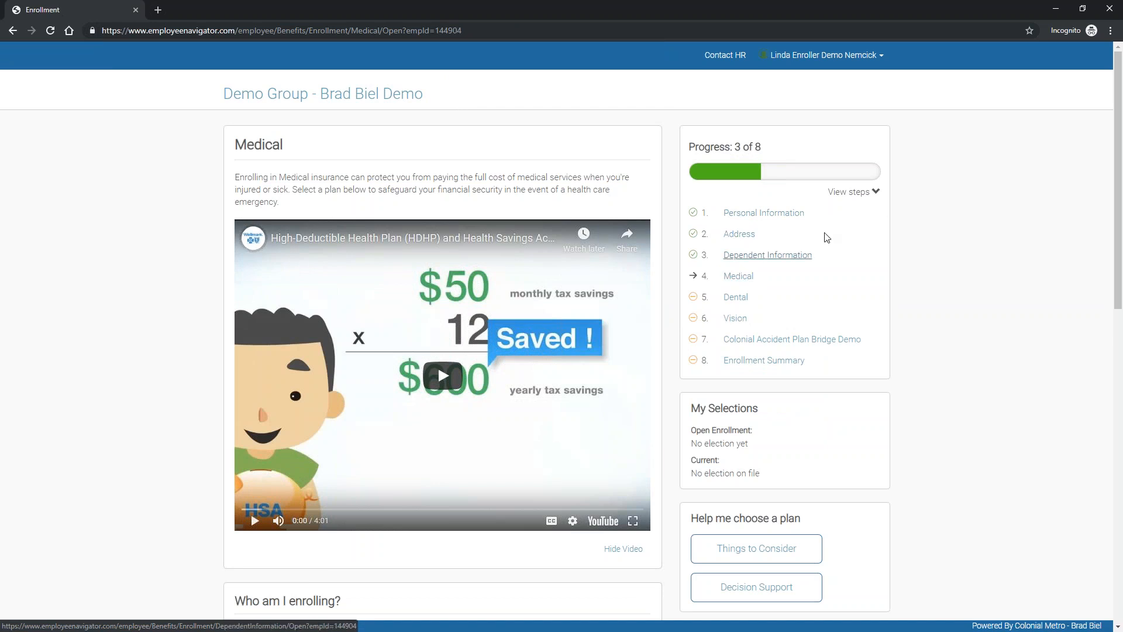
left_click(842, 193)
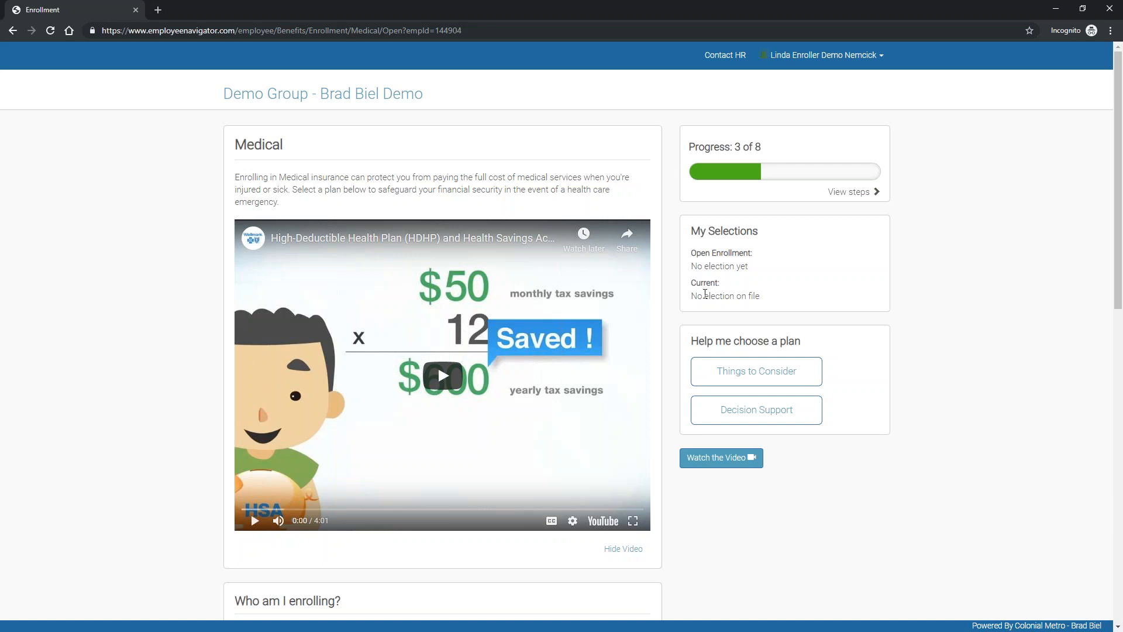
left_click_drag(691, 295, 761, 296)
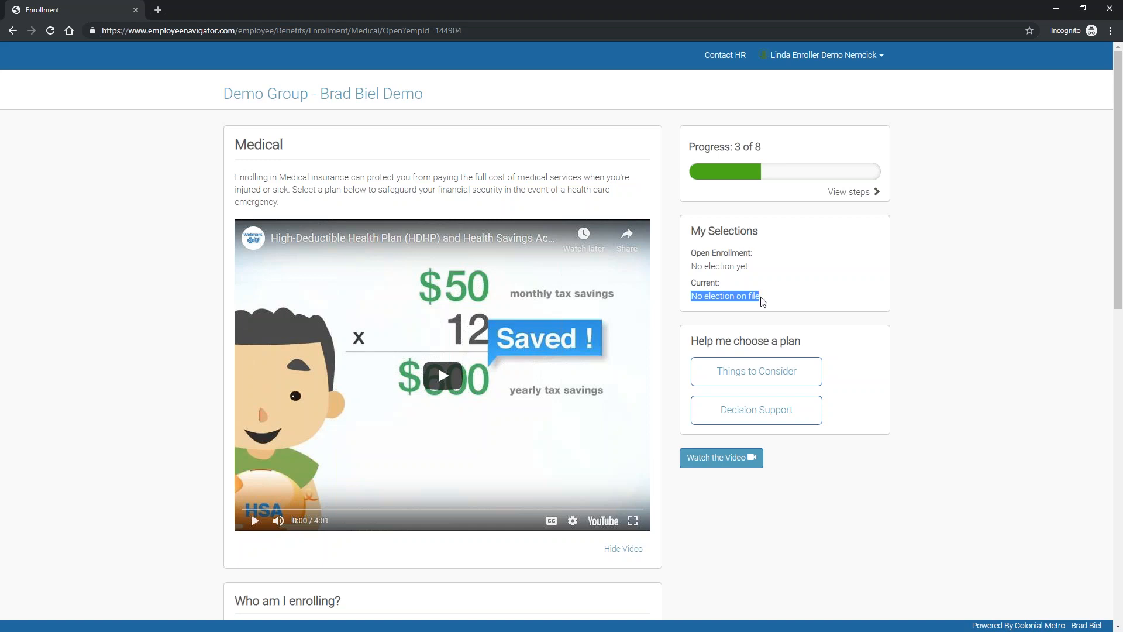
left_click(914, 293)
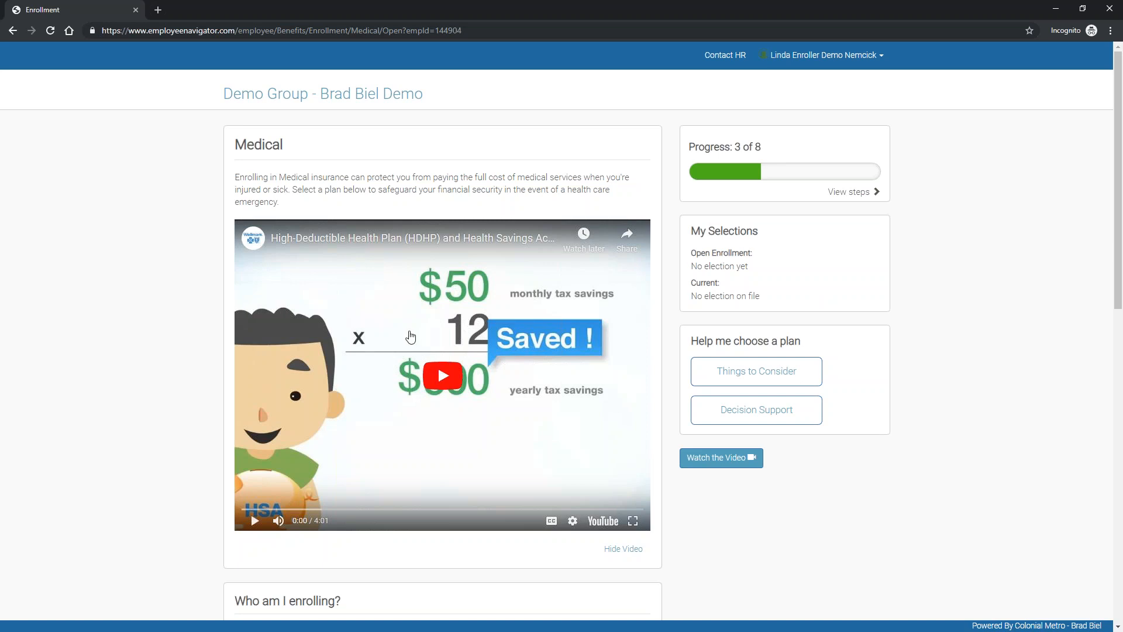
left_click(443, 376)
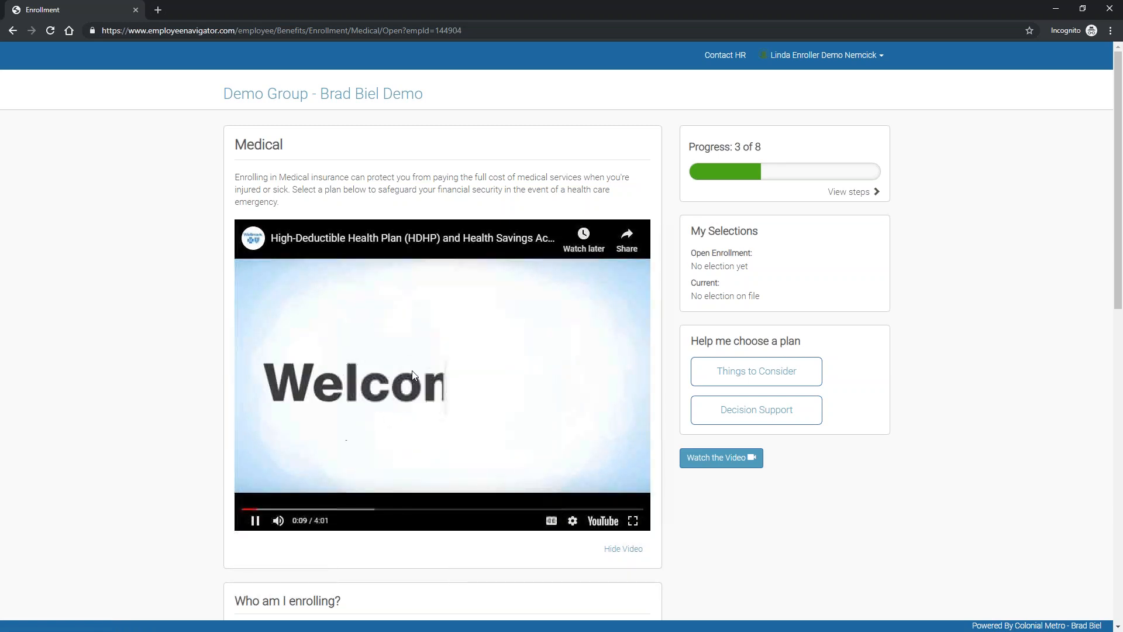
left_click(256, 521)
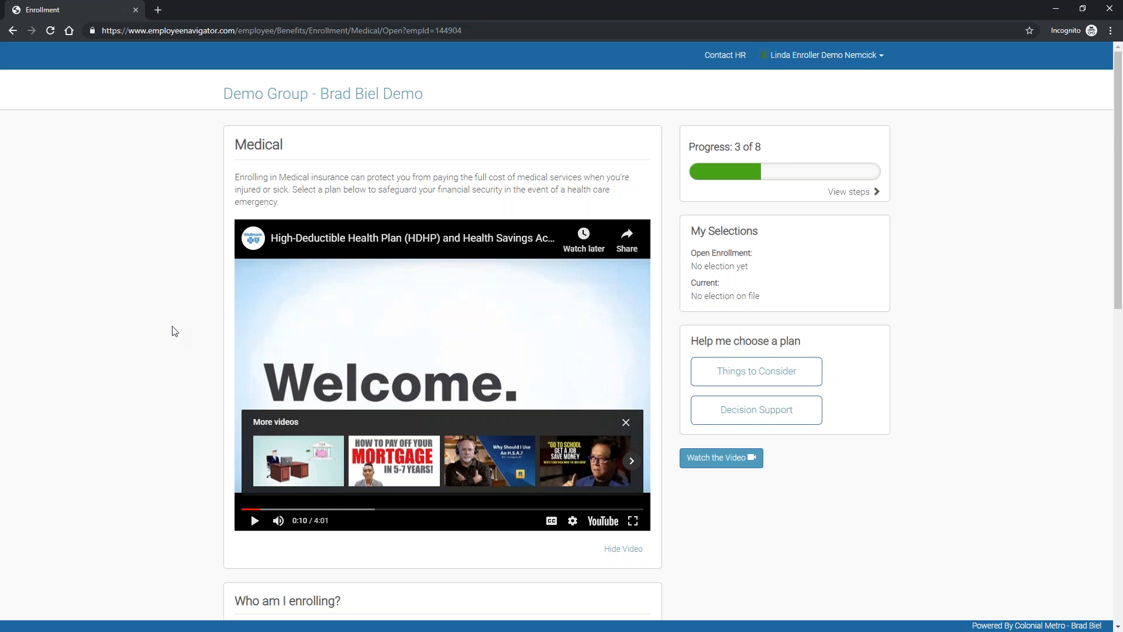
Step: Enroll the spouse and child in medical for Employee + Family rates, then open Plan Comparison
scroll(174, 331, "down", 7)
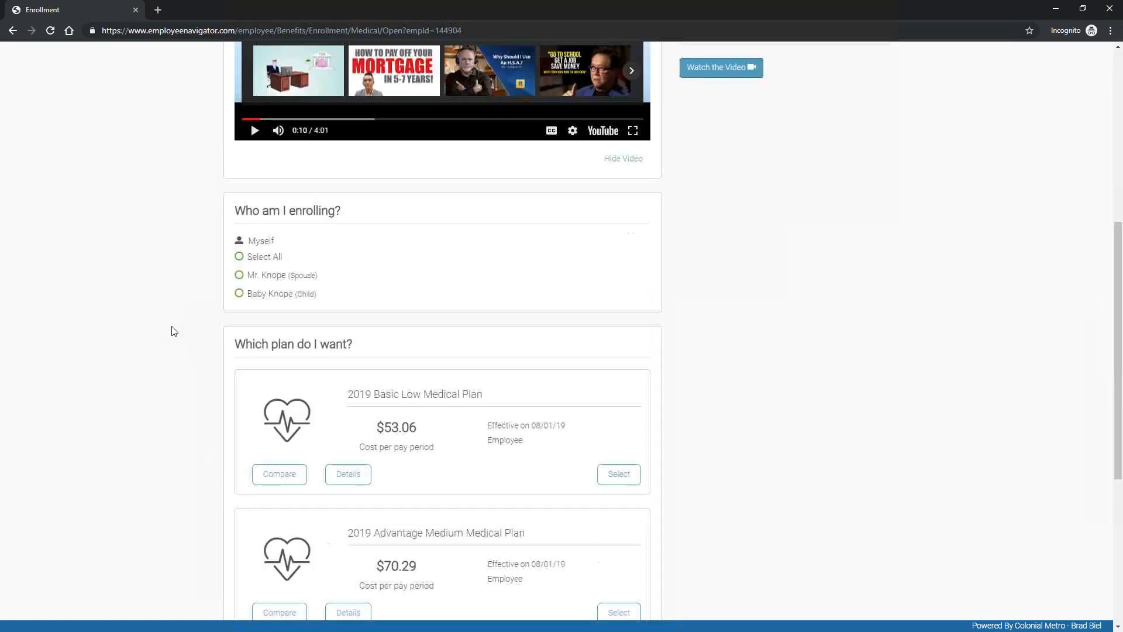
scroll(136, 211, "down", 1)
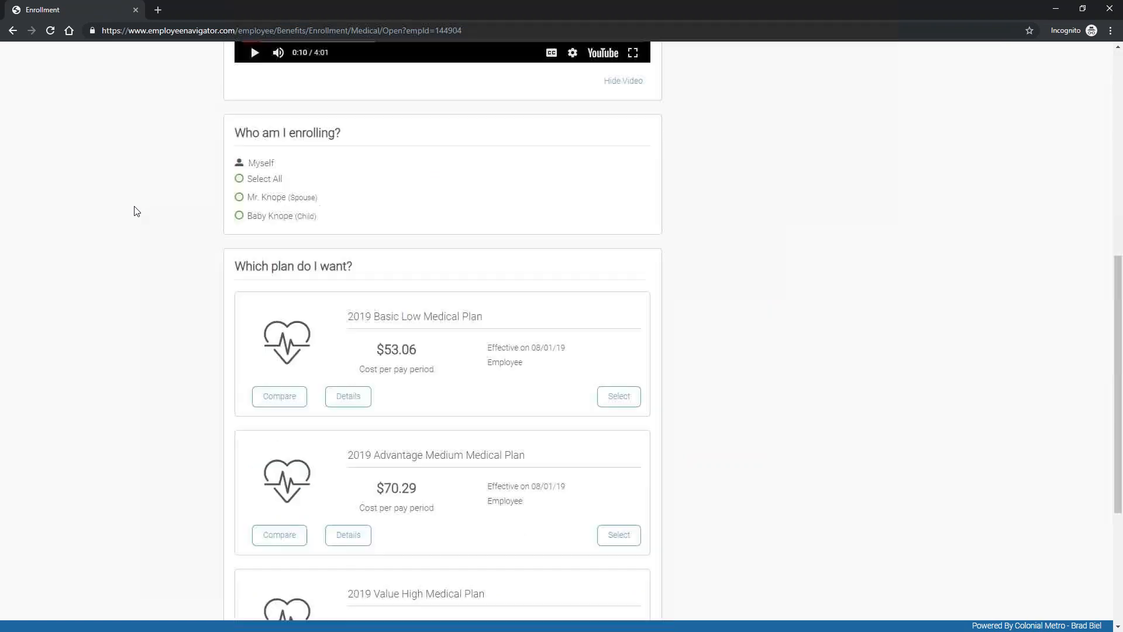
scroll(136, 210, "down", 1)
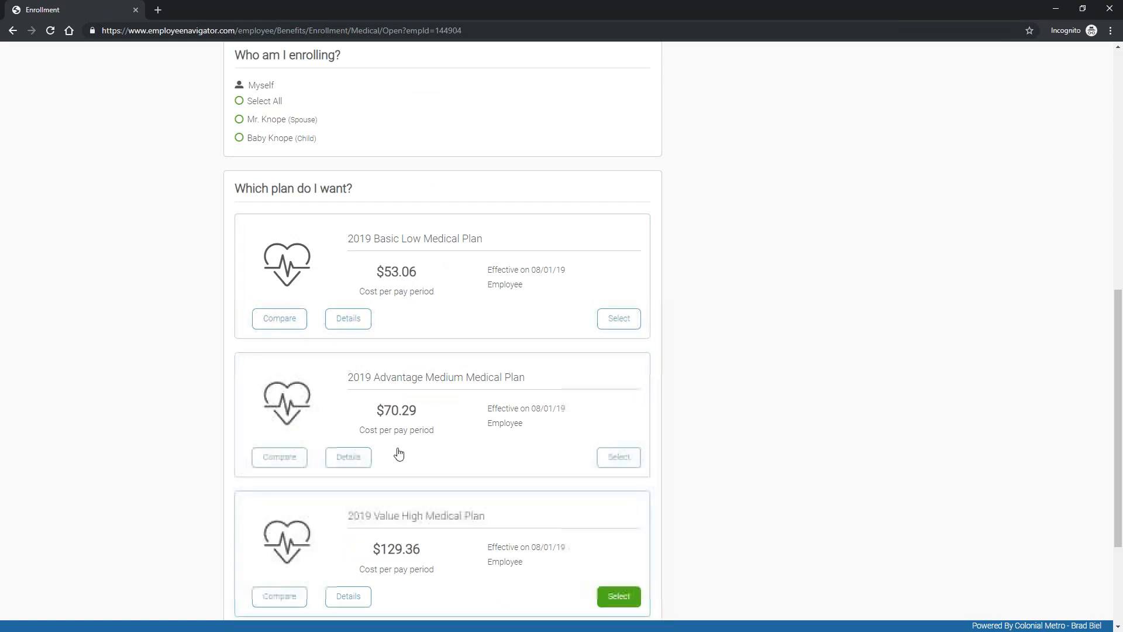
left_click_drag(232, 89, 293, 88)
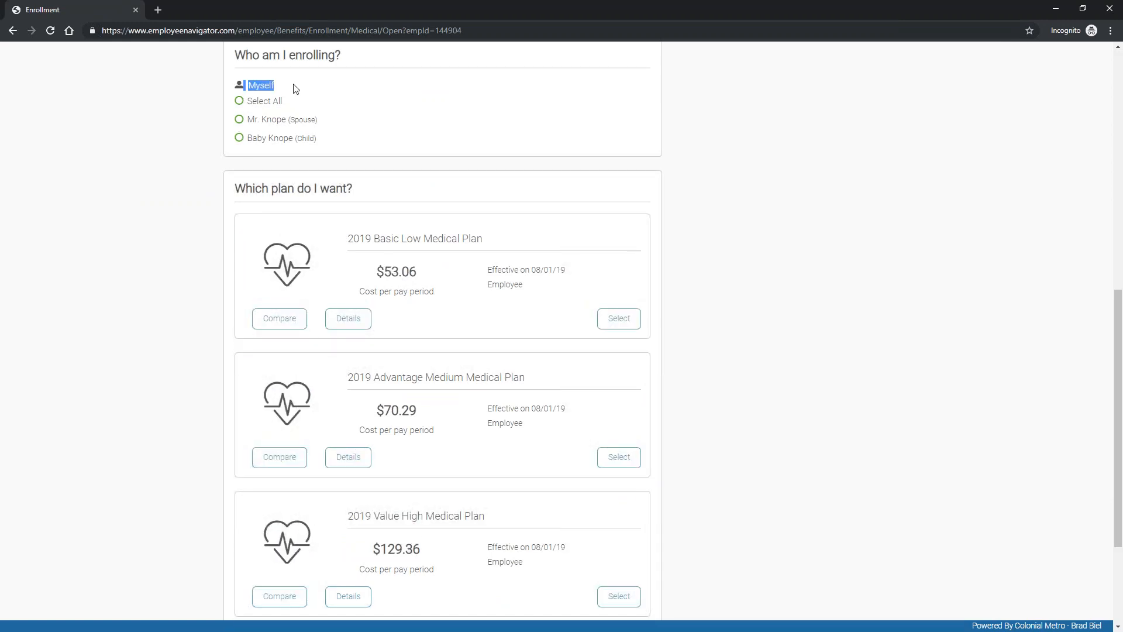
left_click(292, 89)
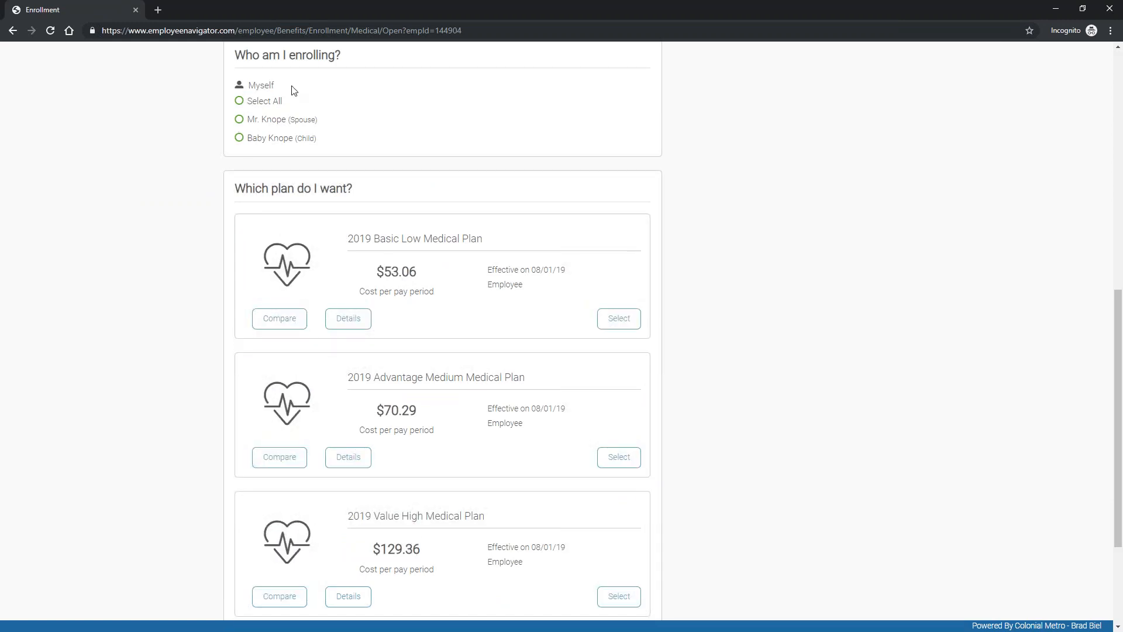
left_click(239, 120)
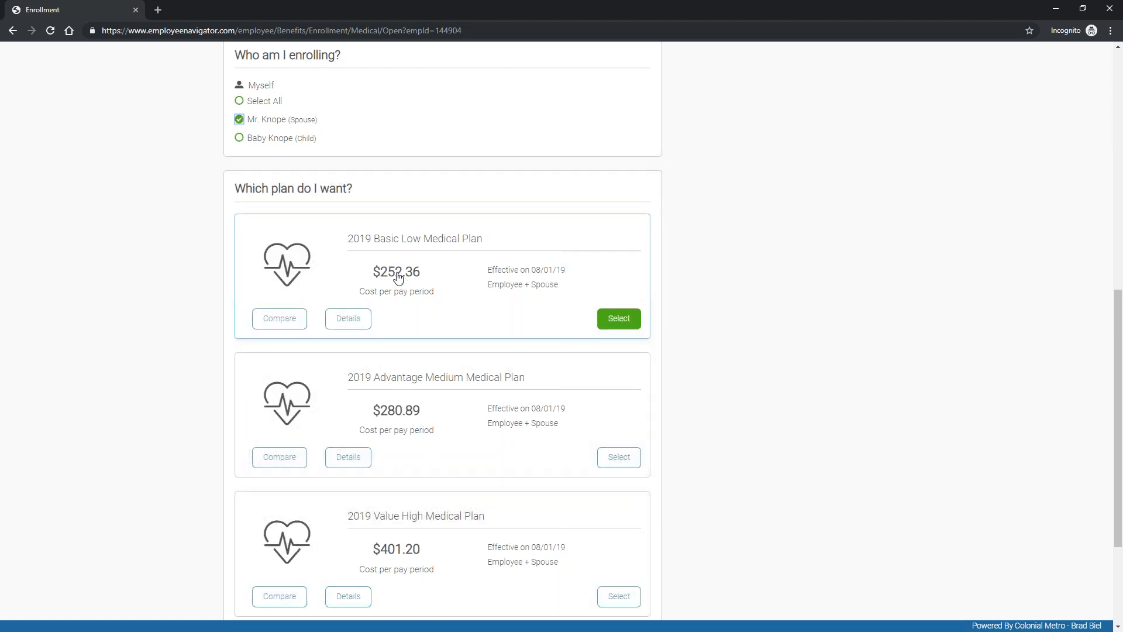
left_click(261, 106)
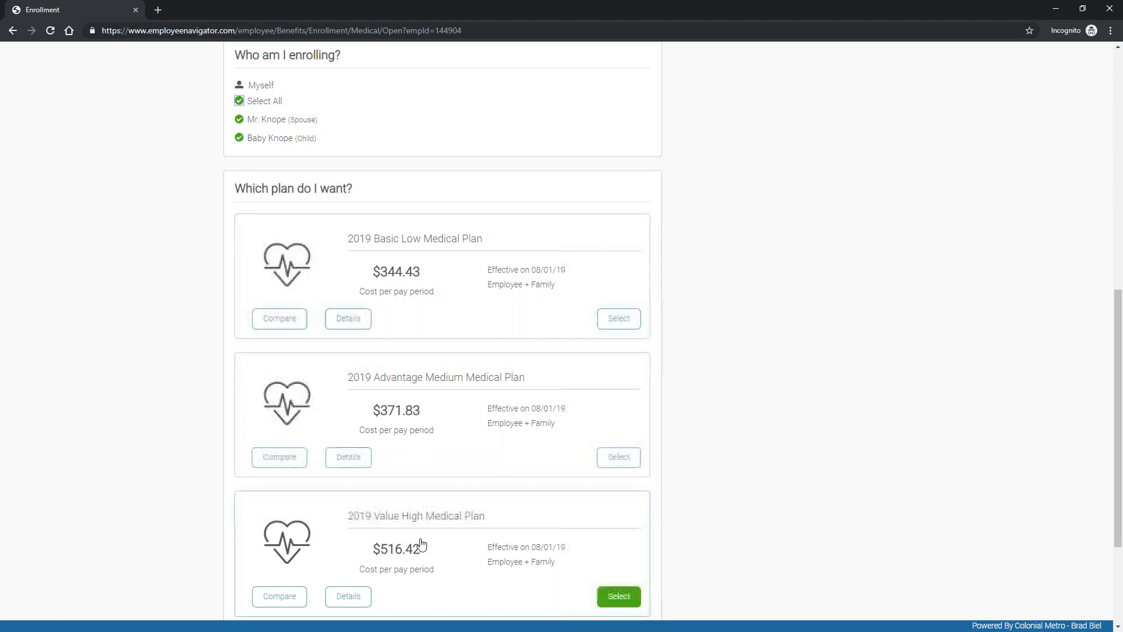
left_click(279, 318)
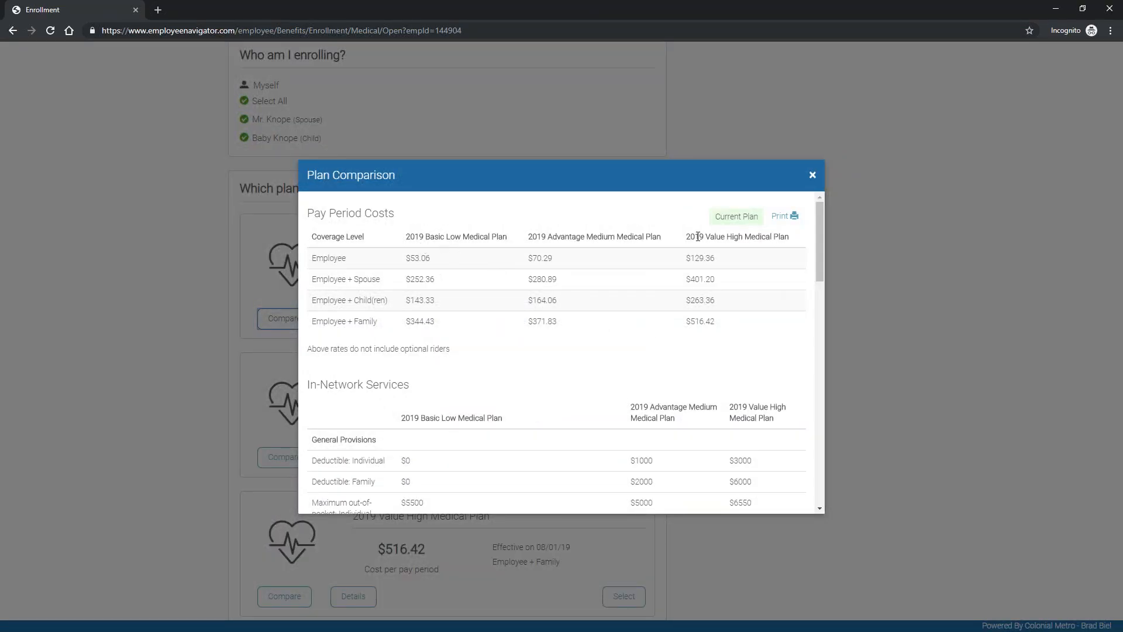
Step: Scroll through the comparison's costs and in-network services, then close it
scroll(471, 419, "down", 4)
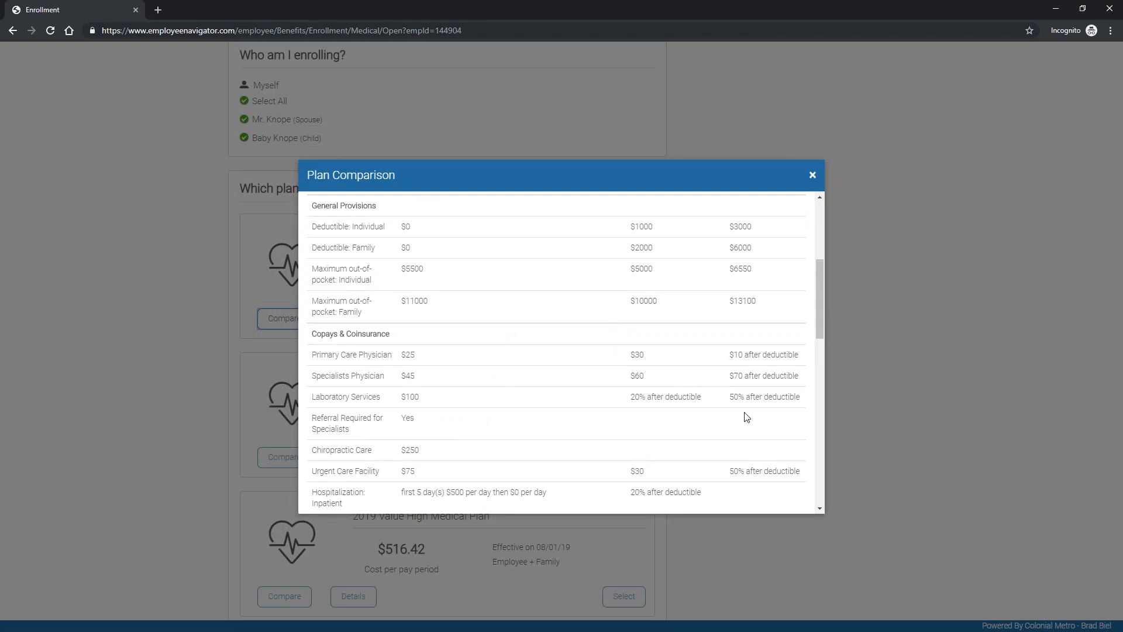
scroll(811, 308, "down", 1)
left_click_drag(820, 313, 840, 198)
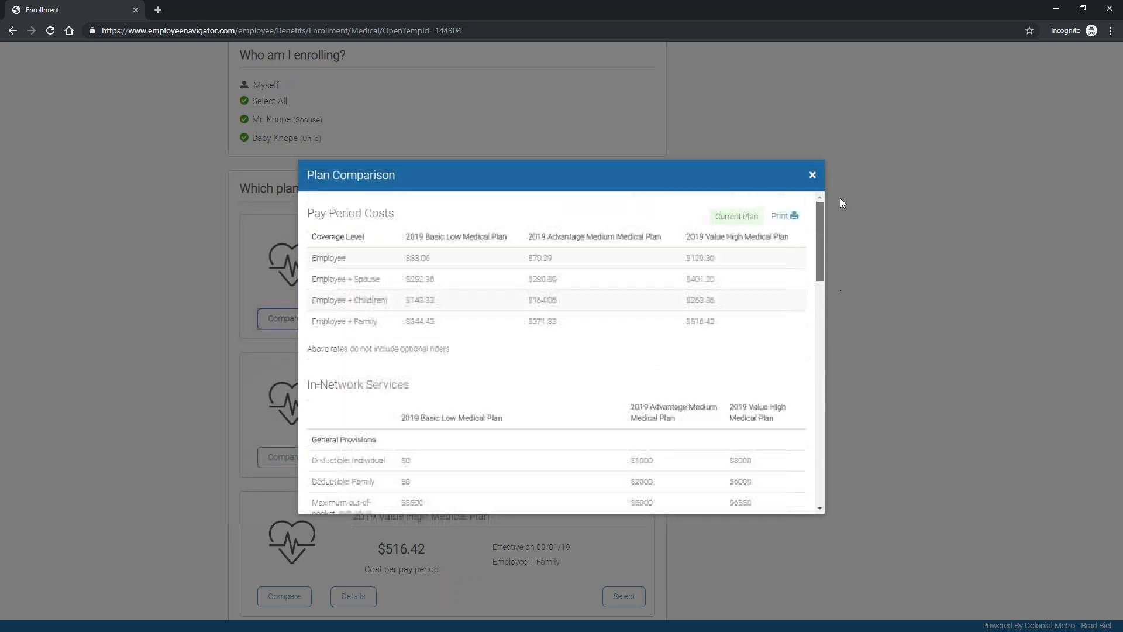
left_click(813, 175)
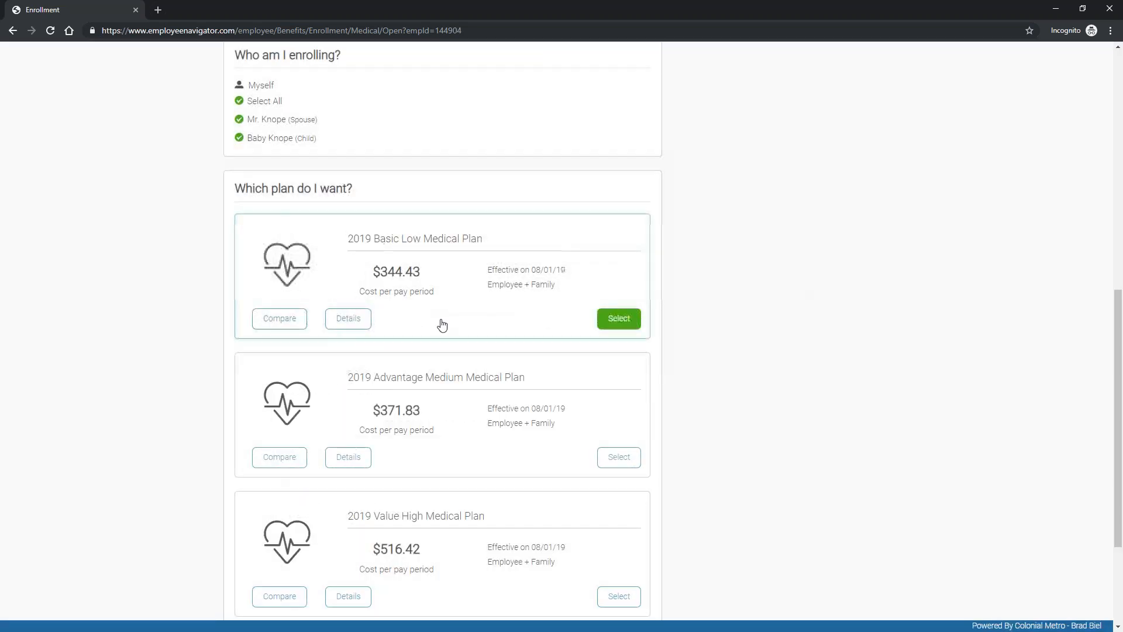
Step: Elect the 2019 Value High Medical Plan instead of Advantage Medium and save the medical election
scroll(456, 351, "down", 1)
left_click(618, 517)
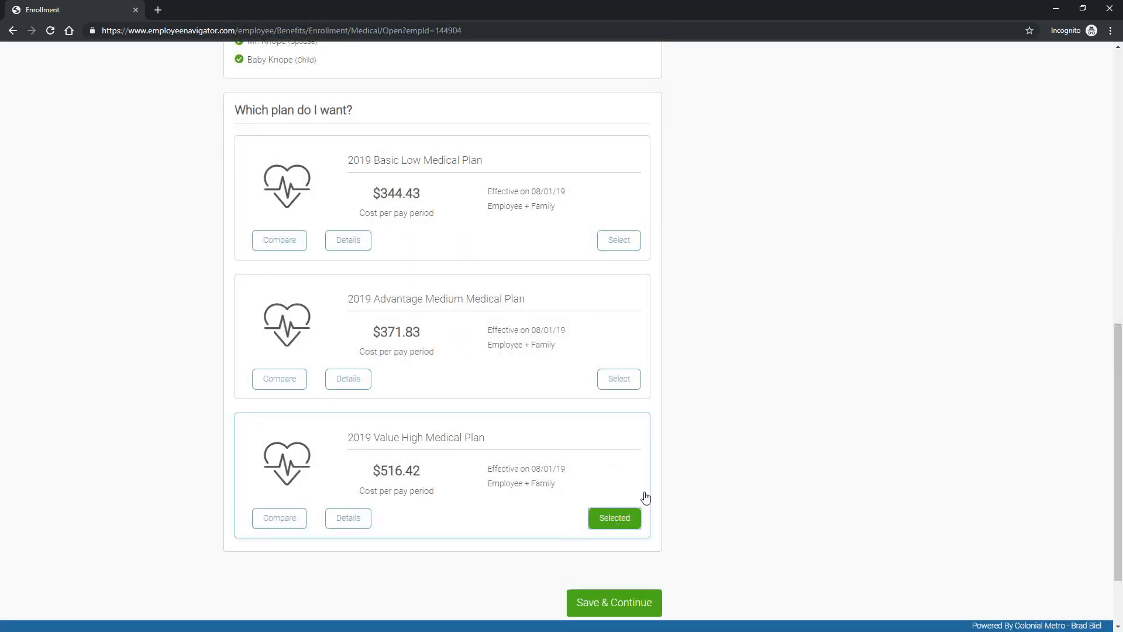
left_click(625, 380)
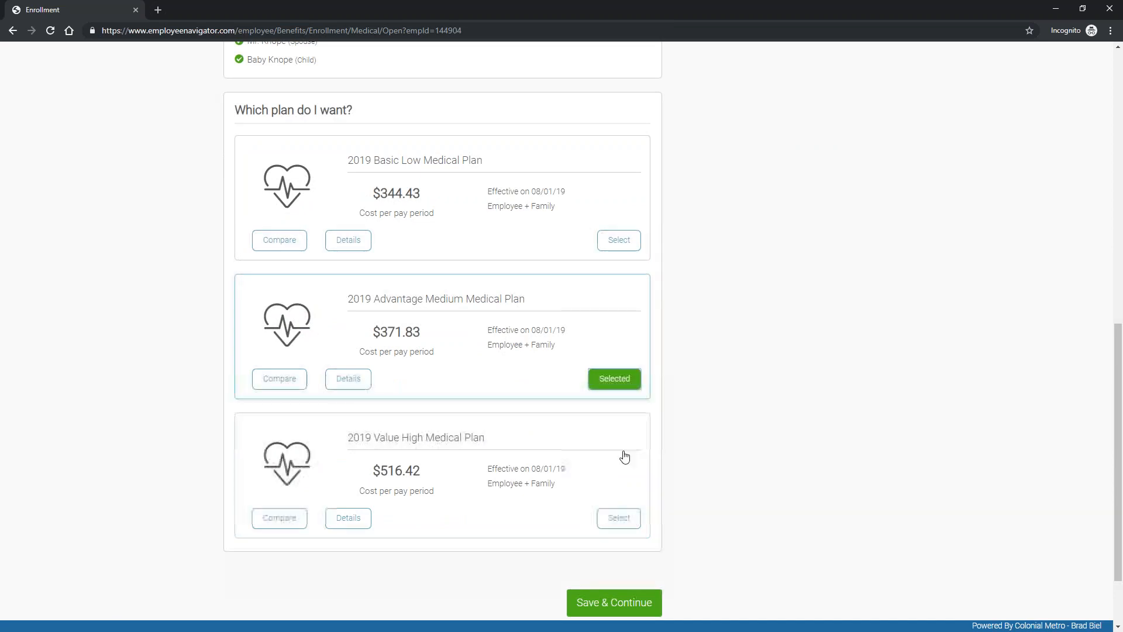
left_click(617, 518)
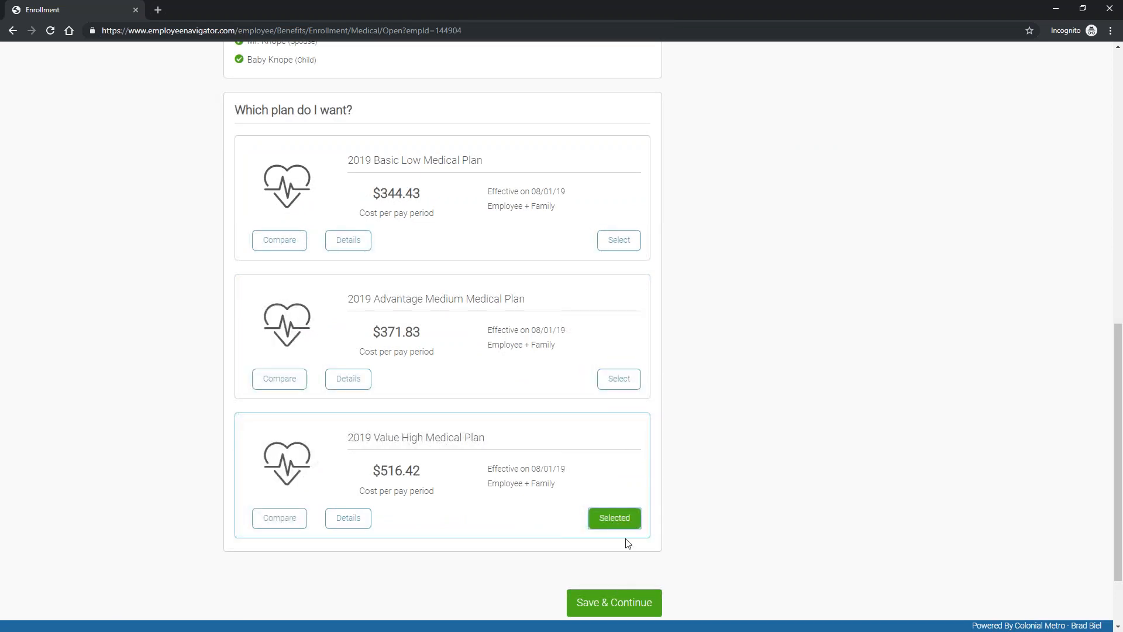
left_click(632, 603)
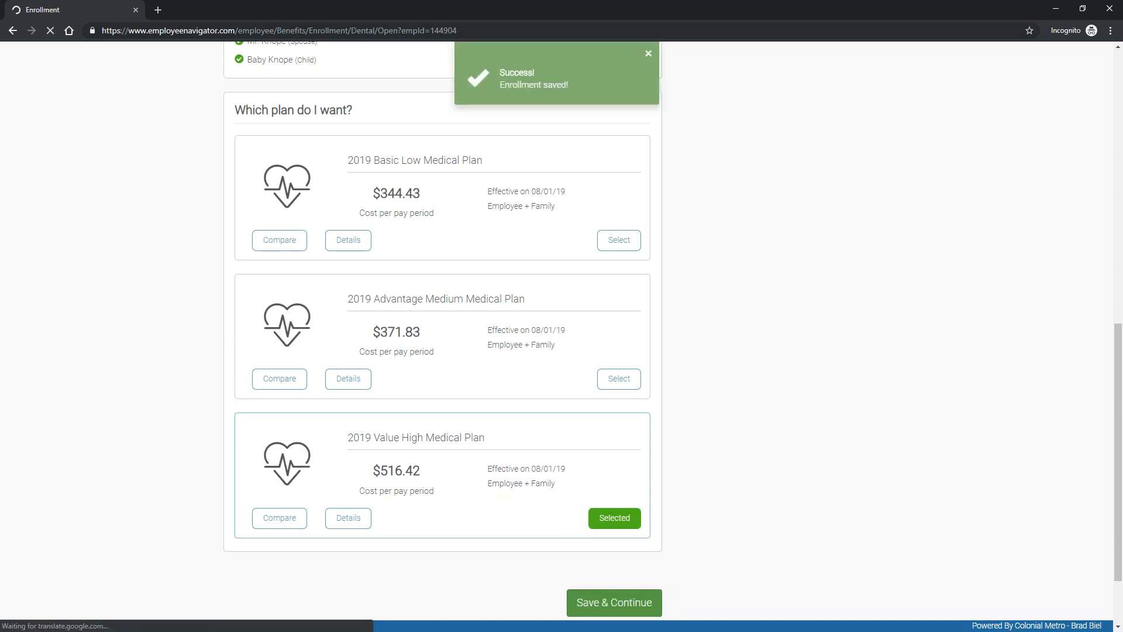
Step: Cover spouse and child under the 2019 Guardian Dental plan and save the dental election
left_click(849, 191)
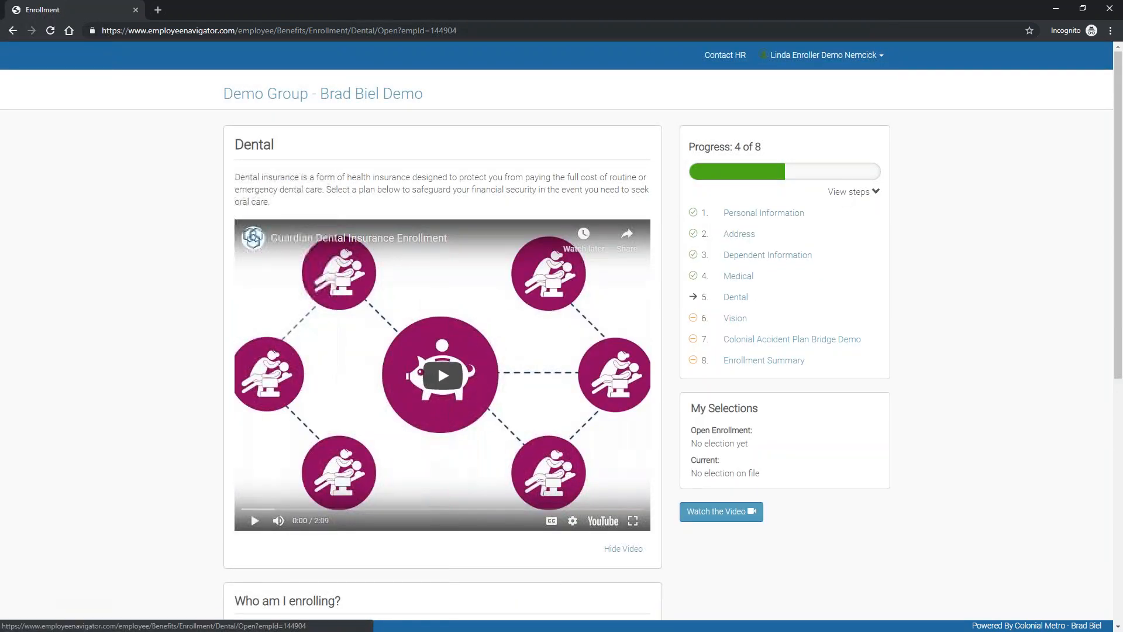
left_click(860, 193)
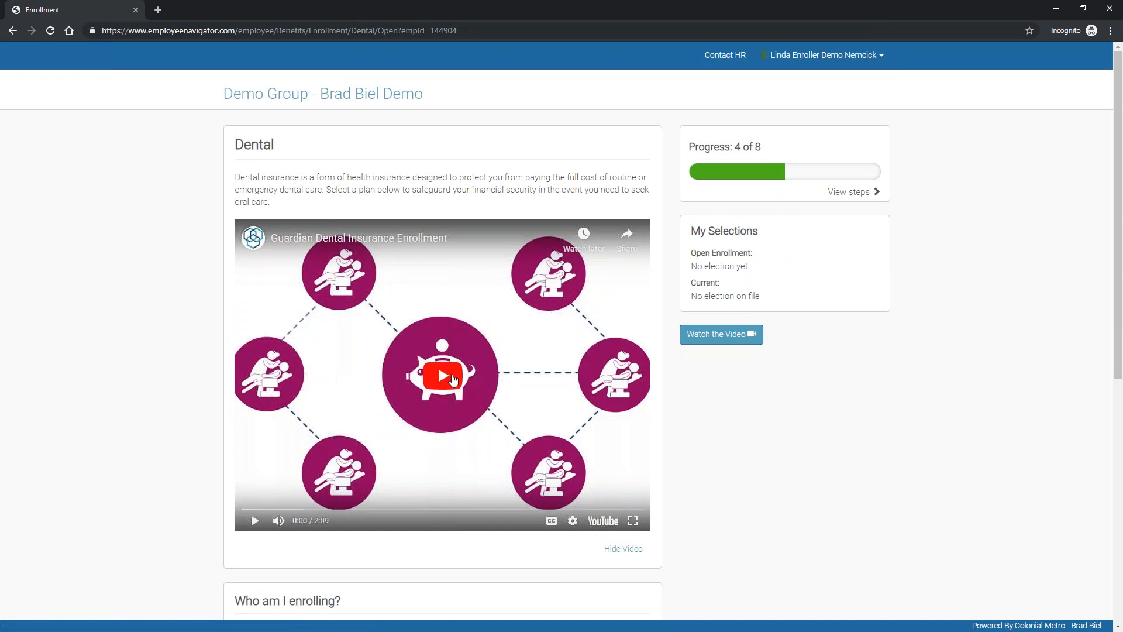
scroll(754, 386, "down", 1)
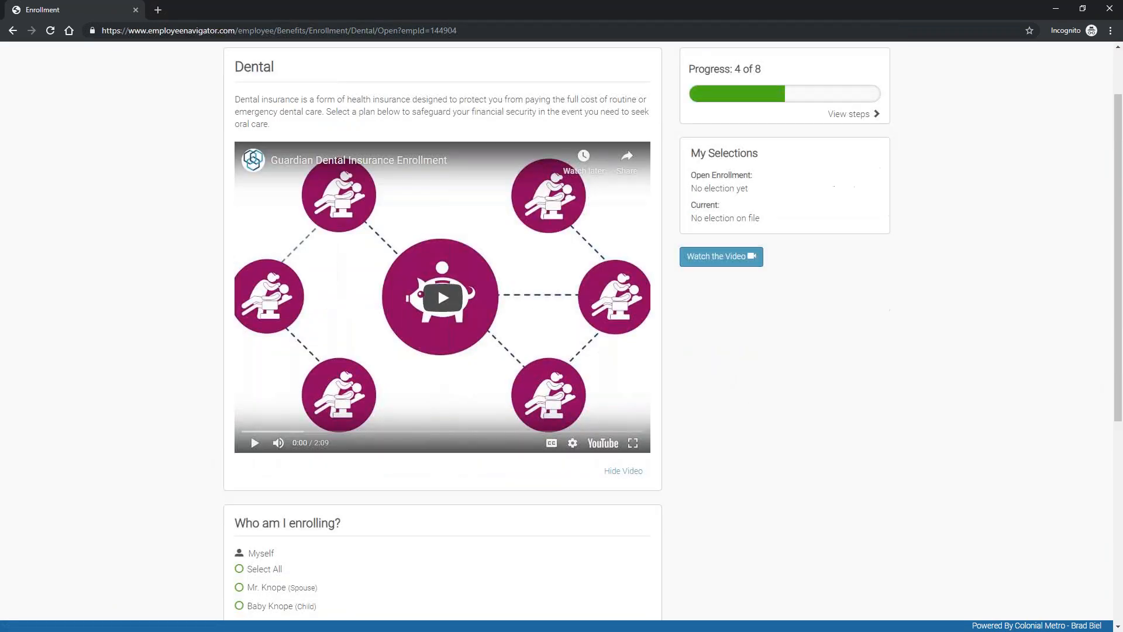
scroll(749, 436, "down", 4)
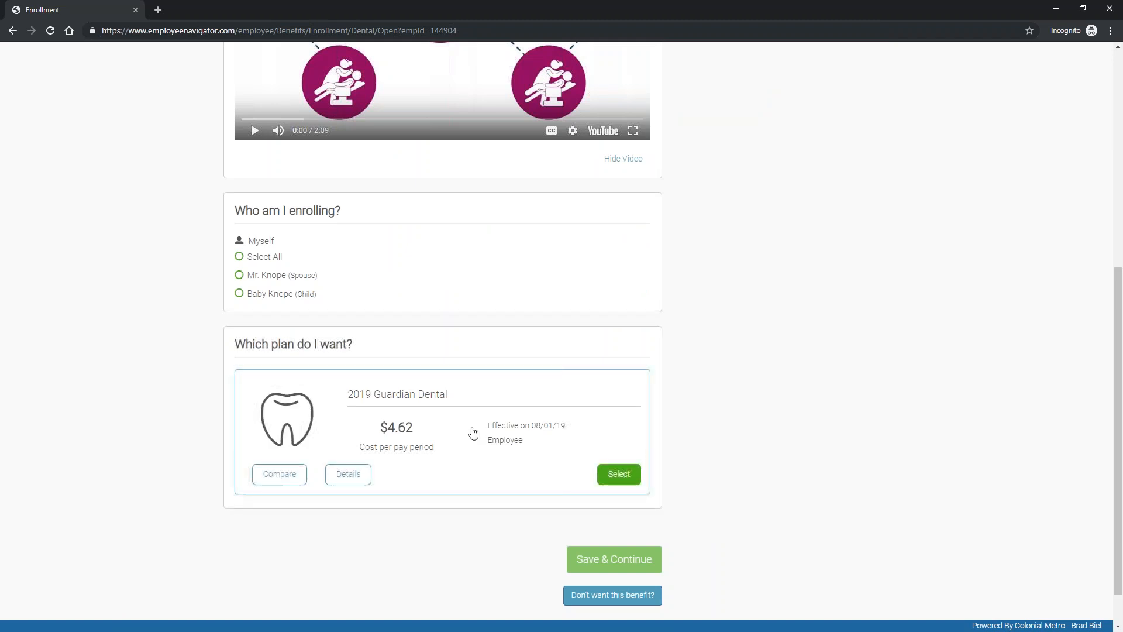
left_click(240, 258)
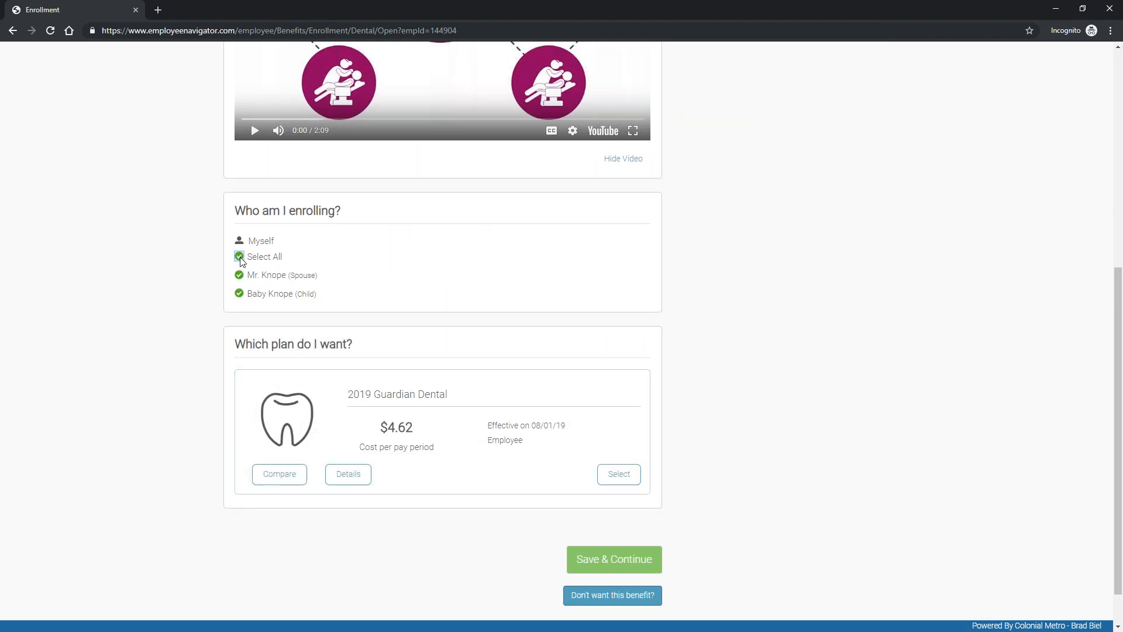
left_click(613, 472)
left_click(595, 560)
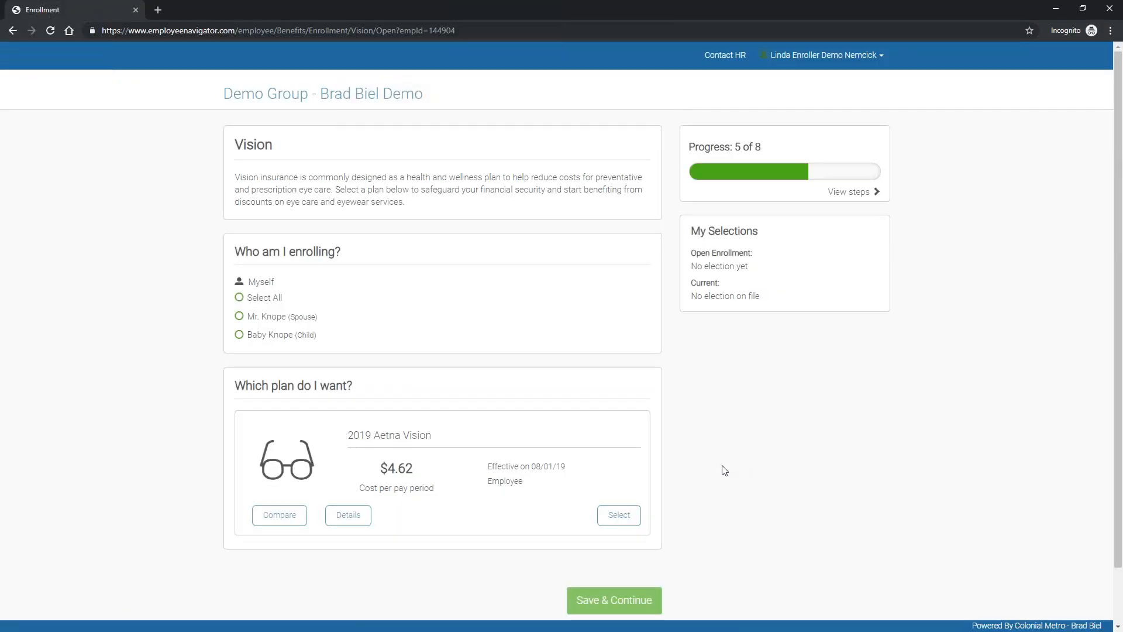
Step: Include all family members in 2019 Aetna Vision and save the vision election
scroll(566, 456, "down", 1)
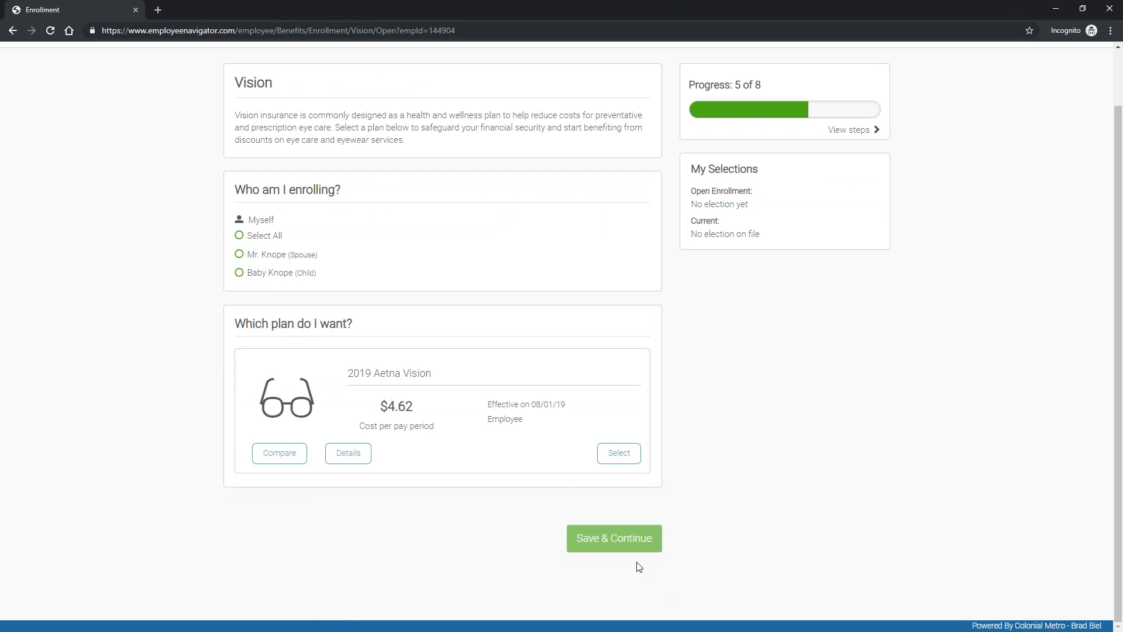
left_click(249, 239)
left_click(611, 453)
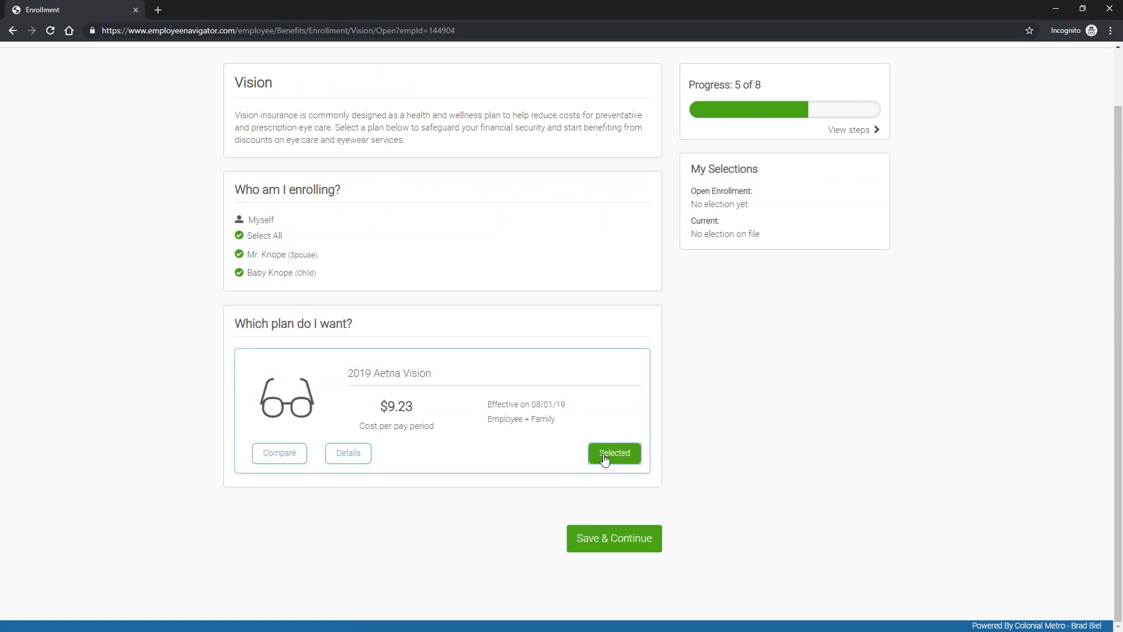
left_click(618, 544)
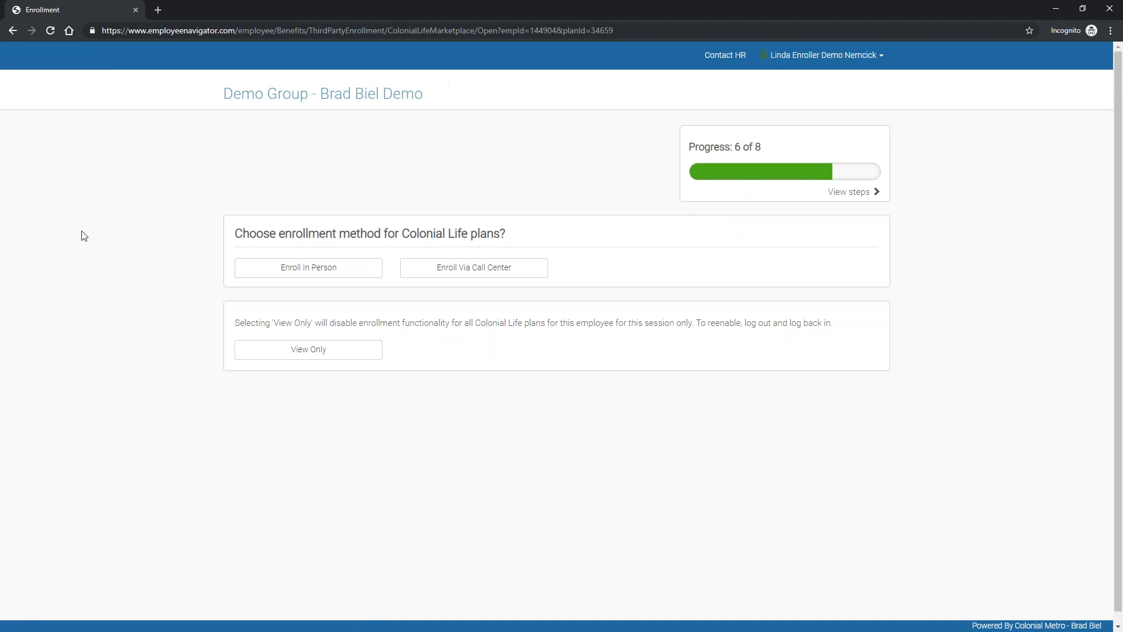
left_click(838, 192)
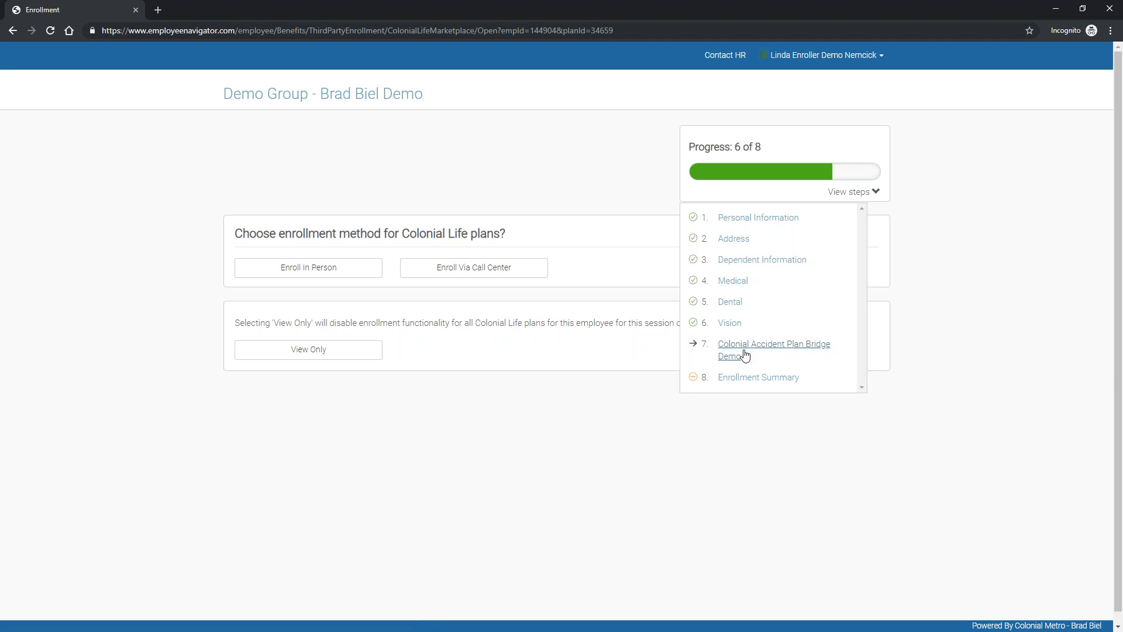
left_click(855, 192)
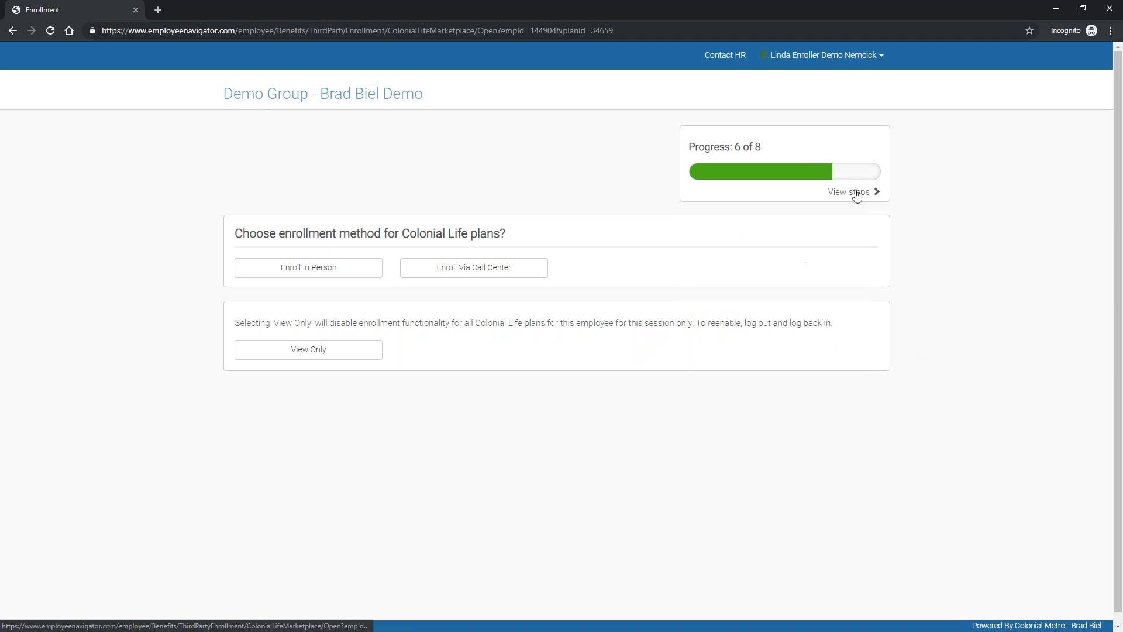
Step: Choose in-person Colonial Life enrollment with the location Lyndhurst, New Jersey
left_click(335, 270)
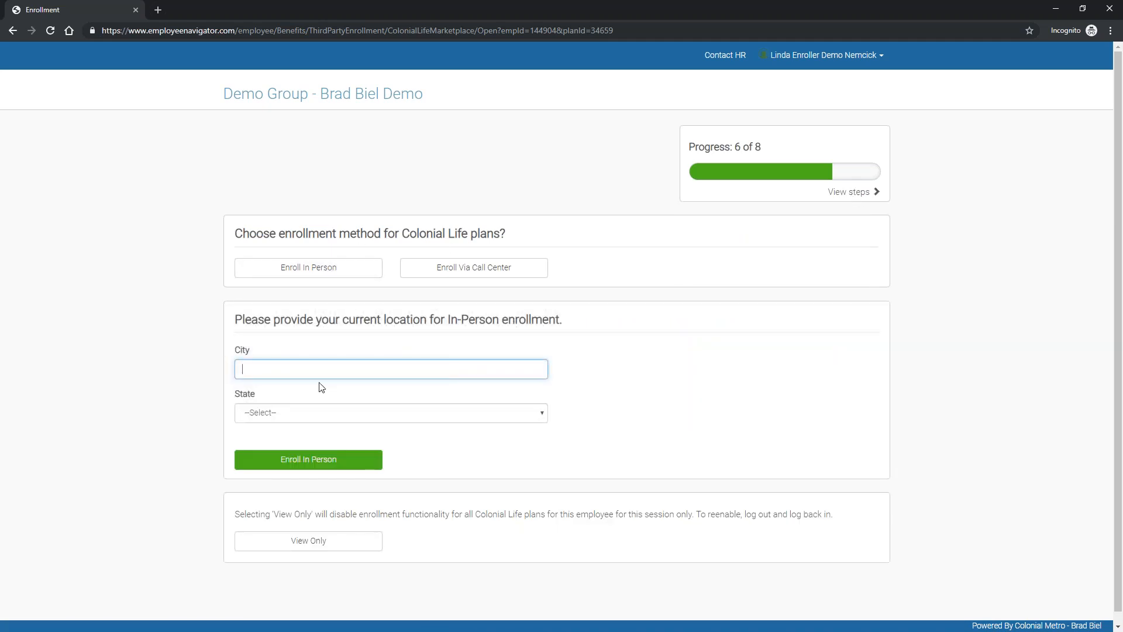
type("Lyndhurst")
key("Tab")
type("New Jersey")
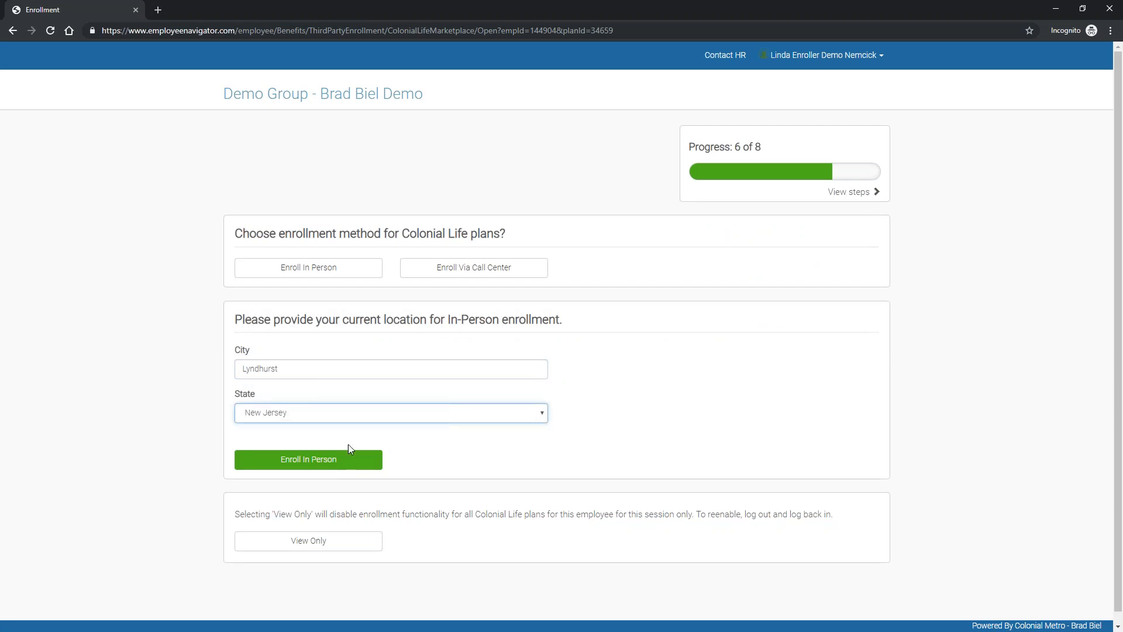
left_click(352, 459)
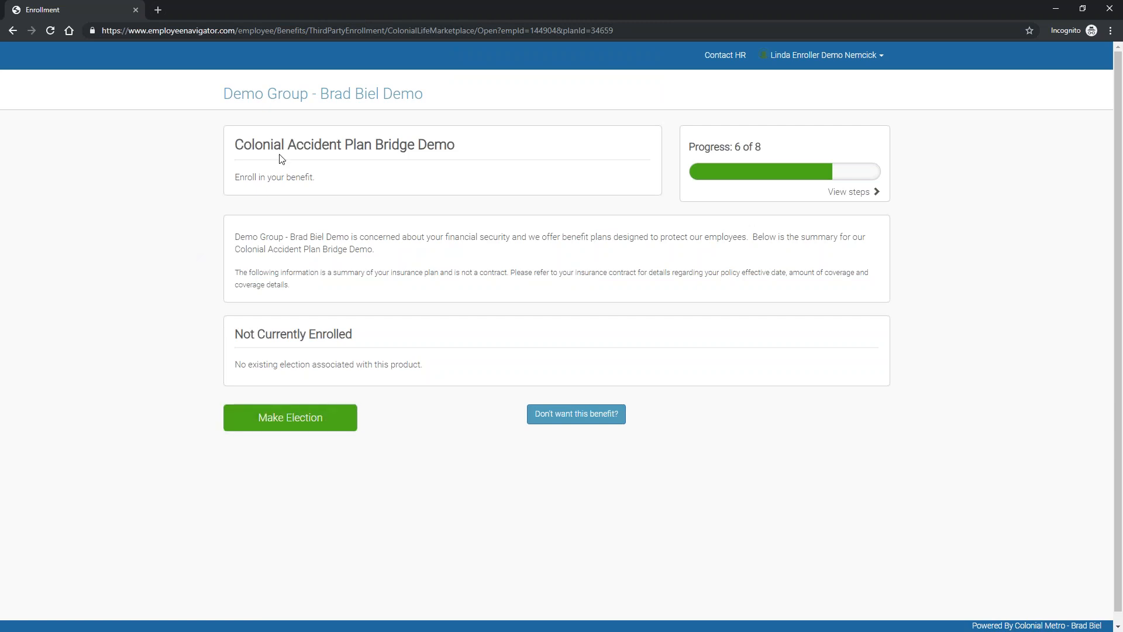
Step: Quote Individual Accident coverage for employee, spouse and dependent children, saving the $22.11 quote
left_click(276, 421)
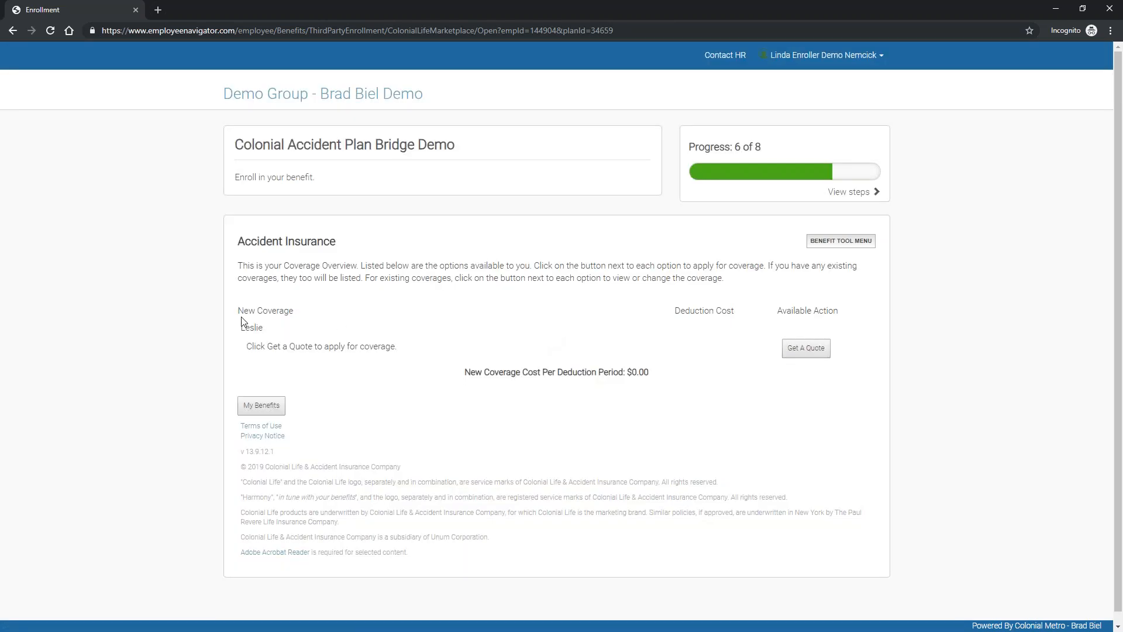
left_click(811, 349)
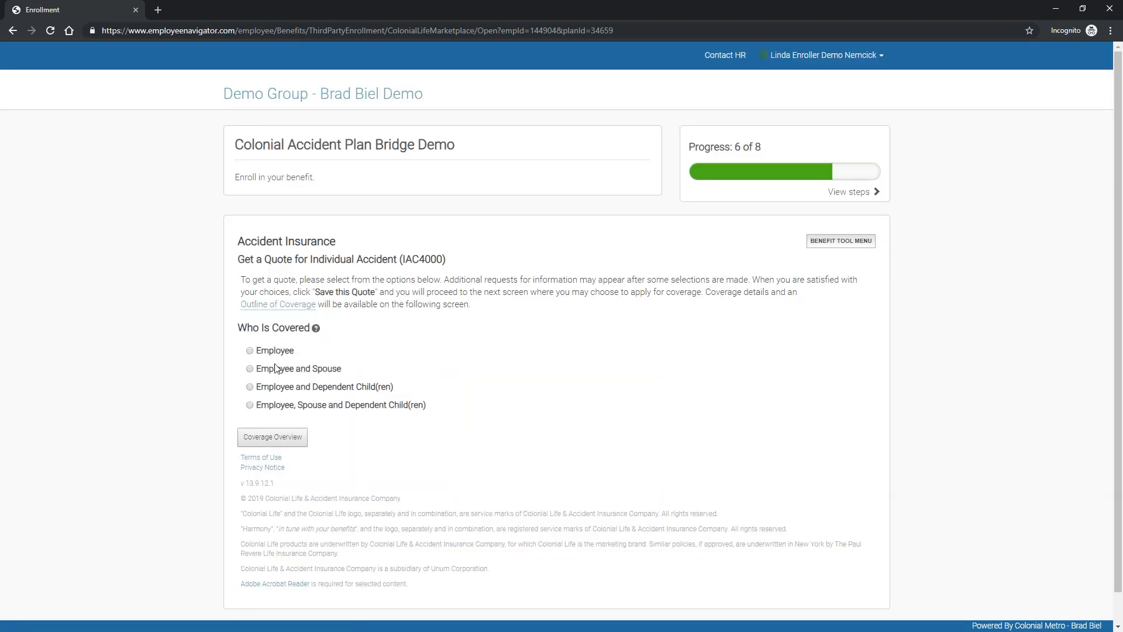
left_click(250, 404)
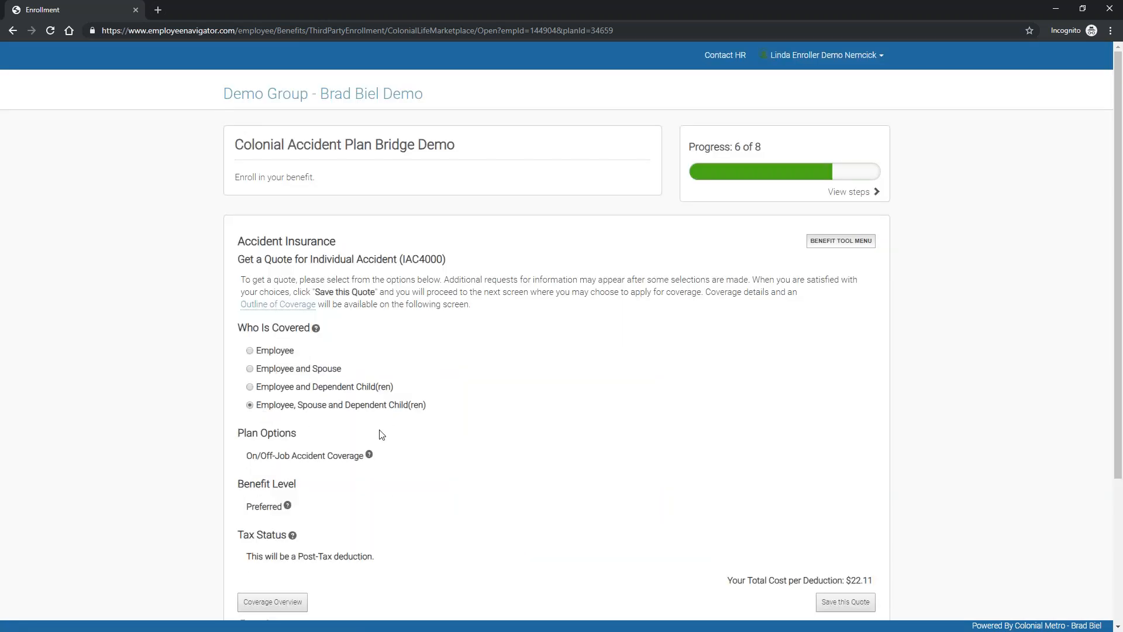
scroll(380, 438, "down", 1)
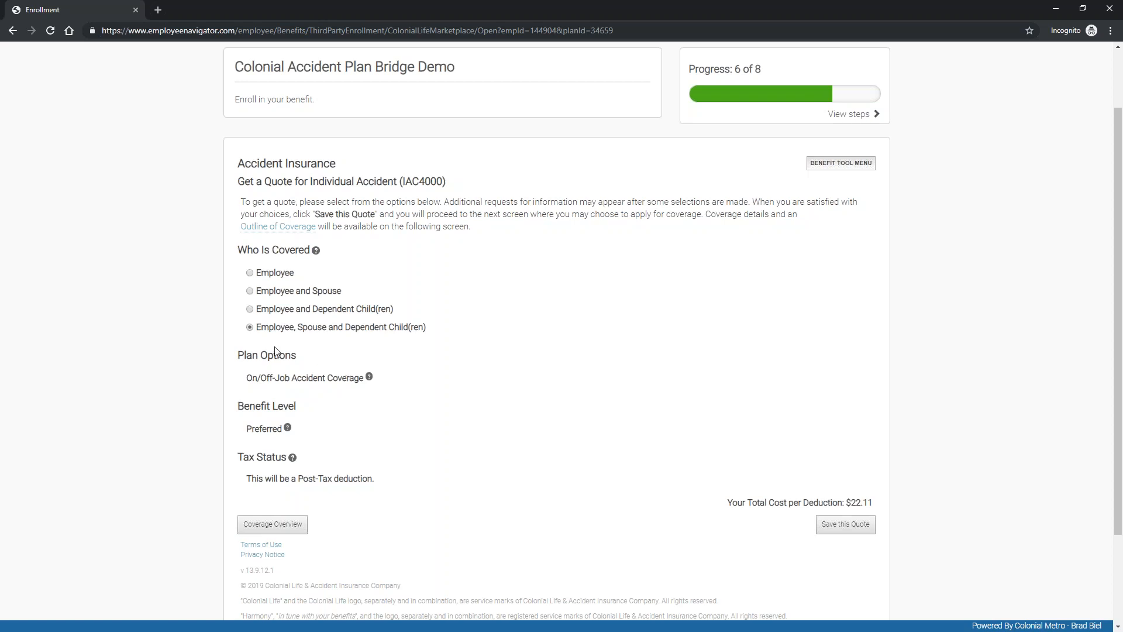
mouse_move(369, 378)
left_click(851, 526)
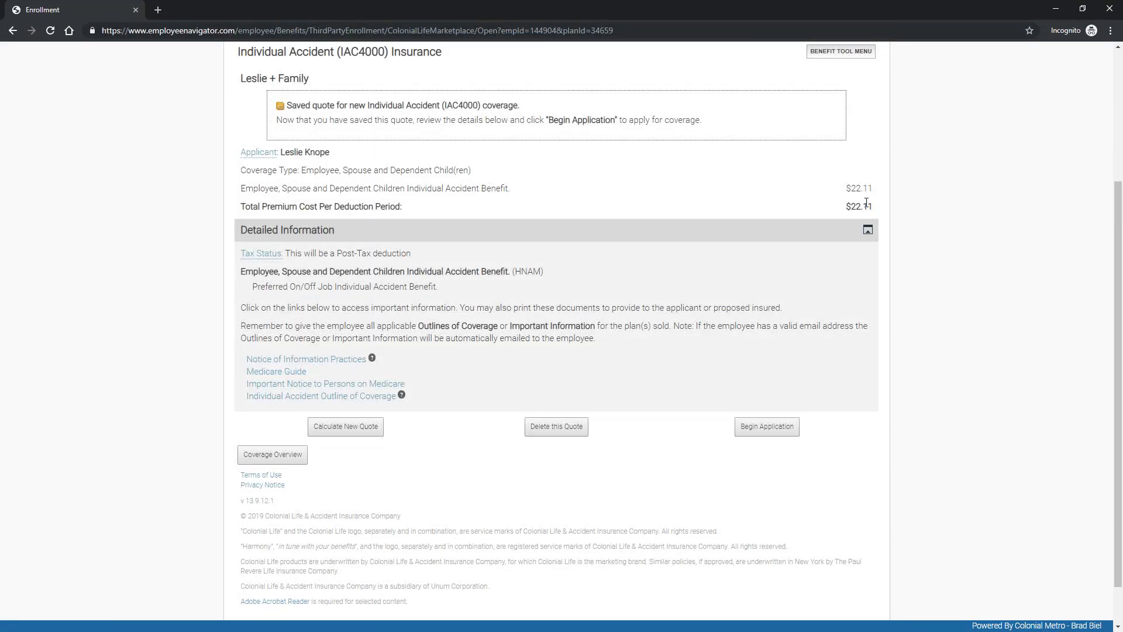
Step: Start the accident application, consent to e-delivery, and answer eligibility: 1 dependent child, actively working, no Medicare
left_click(771, 431)
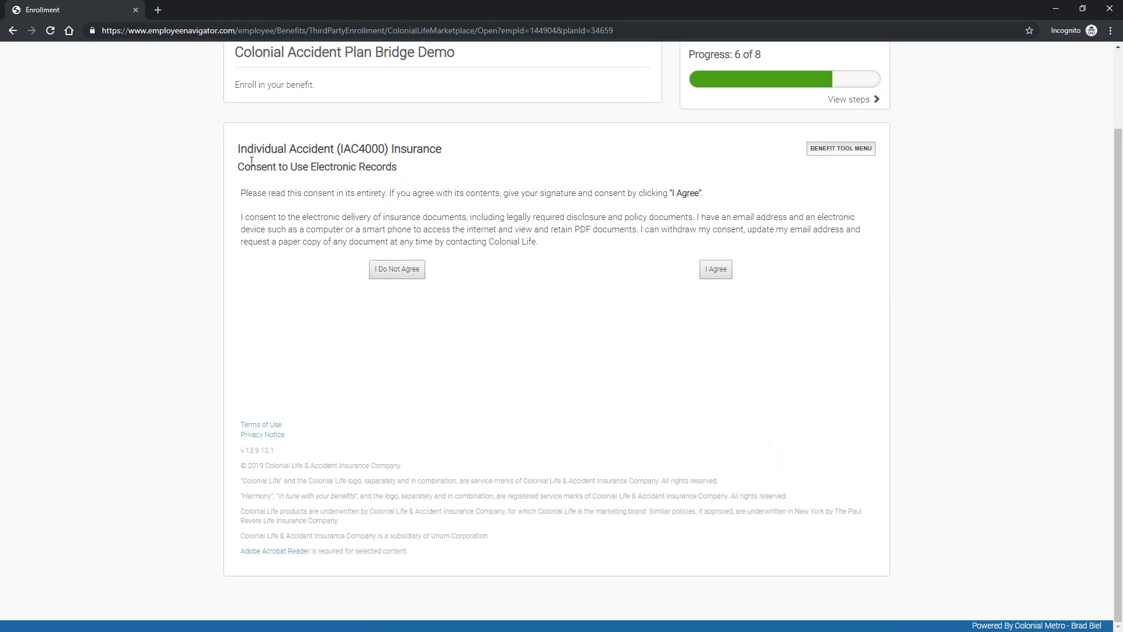
left_click(721, 270)
scroll(694, 275, "up", 1)
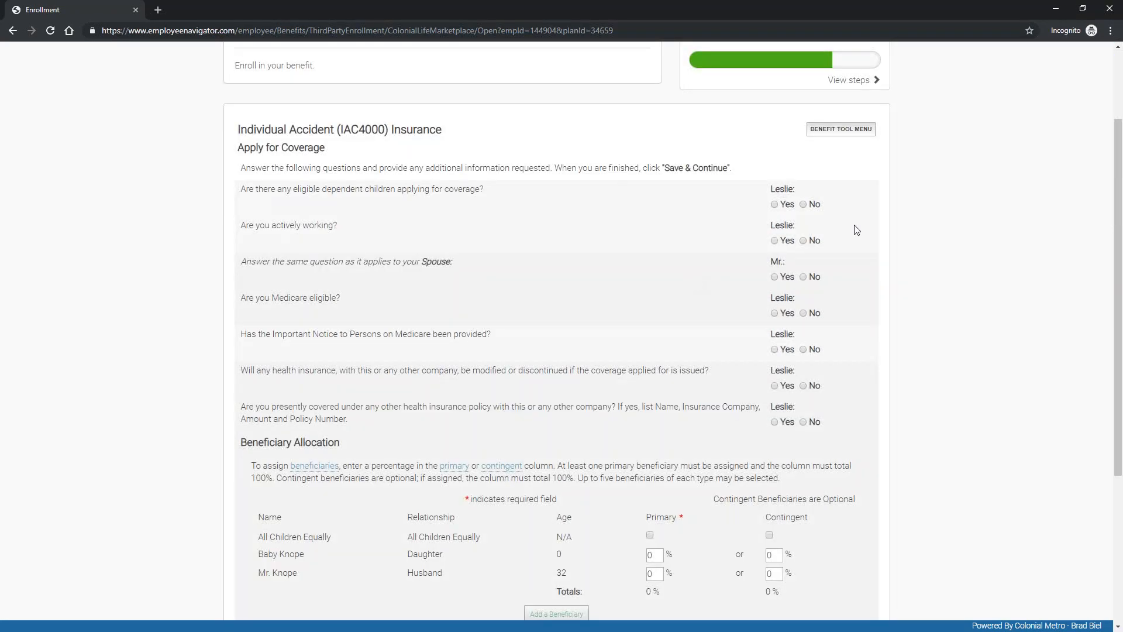
left_click(774, 205)
left_click(772, 228)
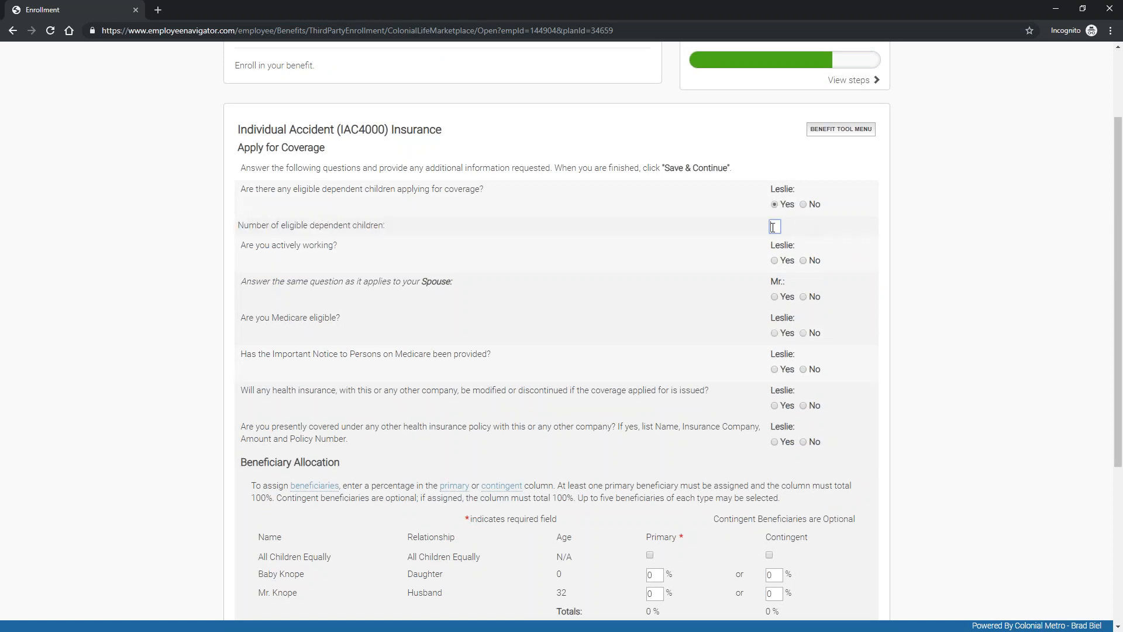
left_click(775, 261)
left_click(804, 334)
left_click(774, 370)
Step: Make all children equally the 100% primary beneficiaries and save the application answers
scroll(799, 447, "down", 3)
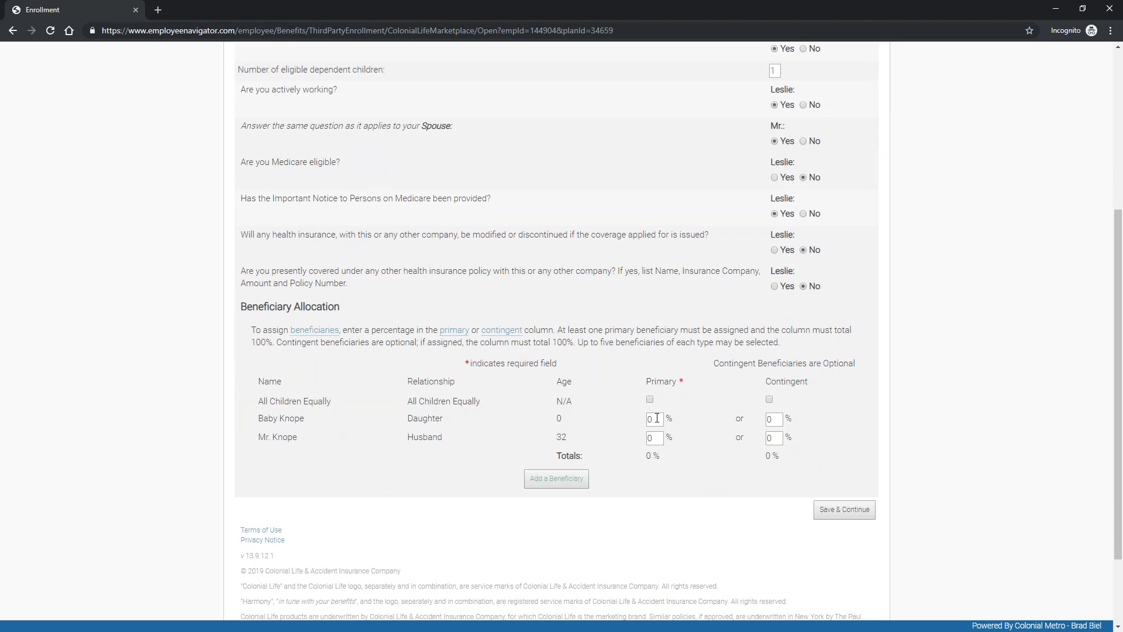
left_click(649, 399)
left_click(851, 504)
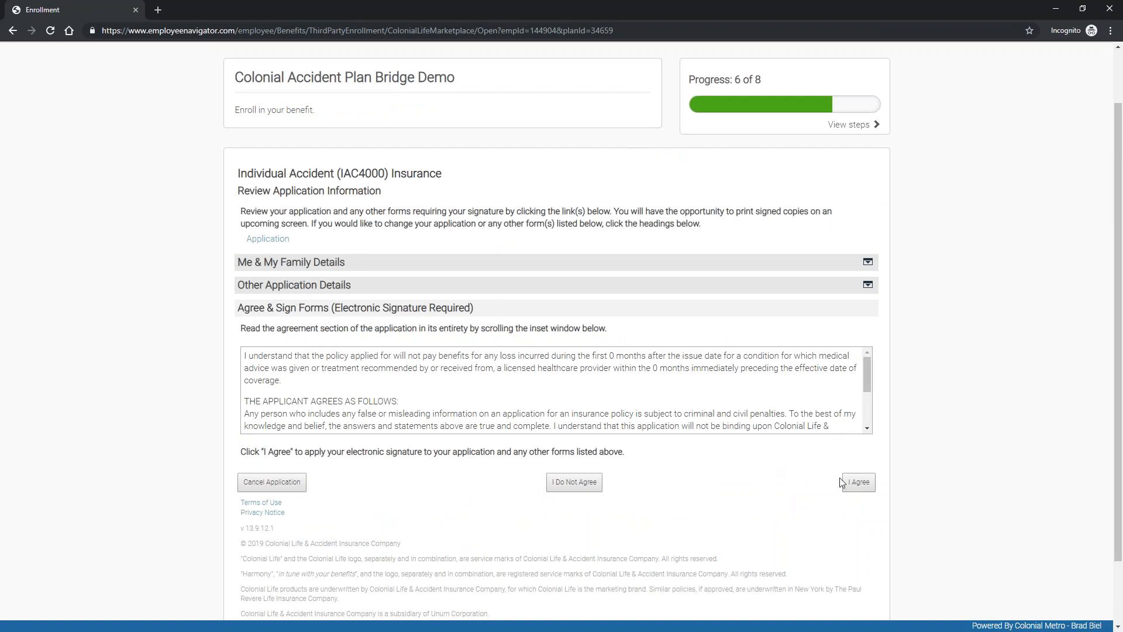
Step: Cancel and delete the accident insurance application, leaving the plan Not Currently Enrolled
left_click(282, 487)
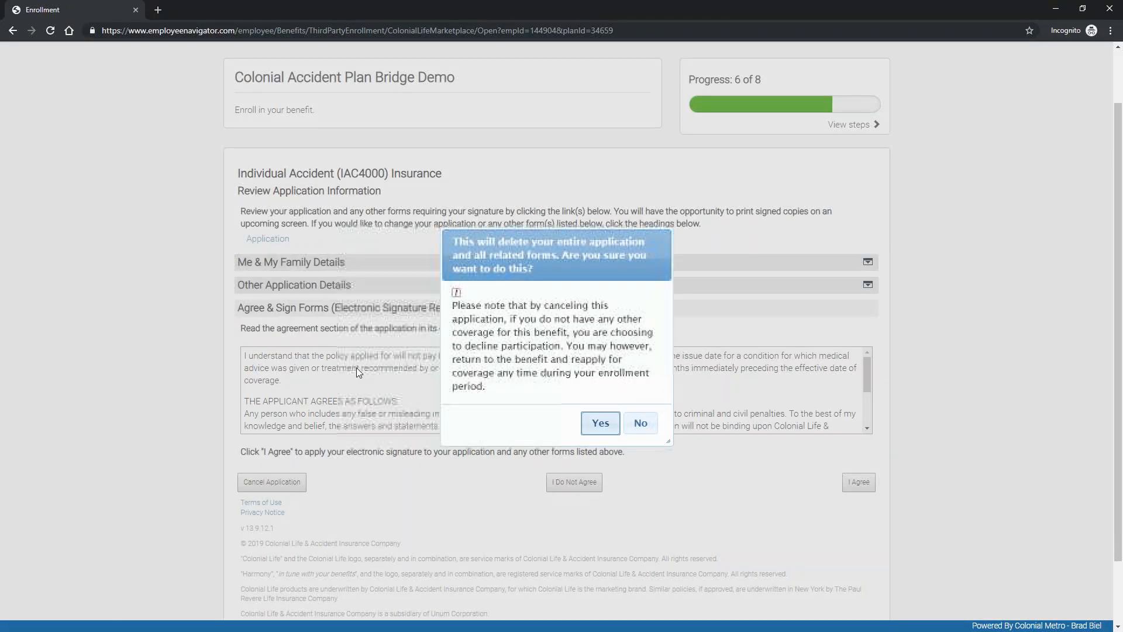
left_click(599, 424)
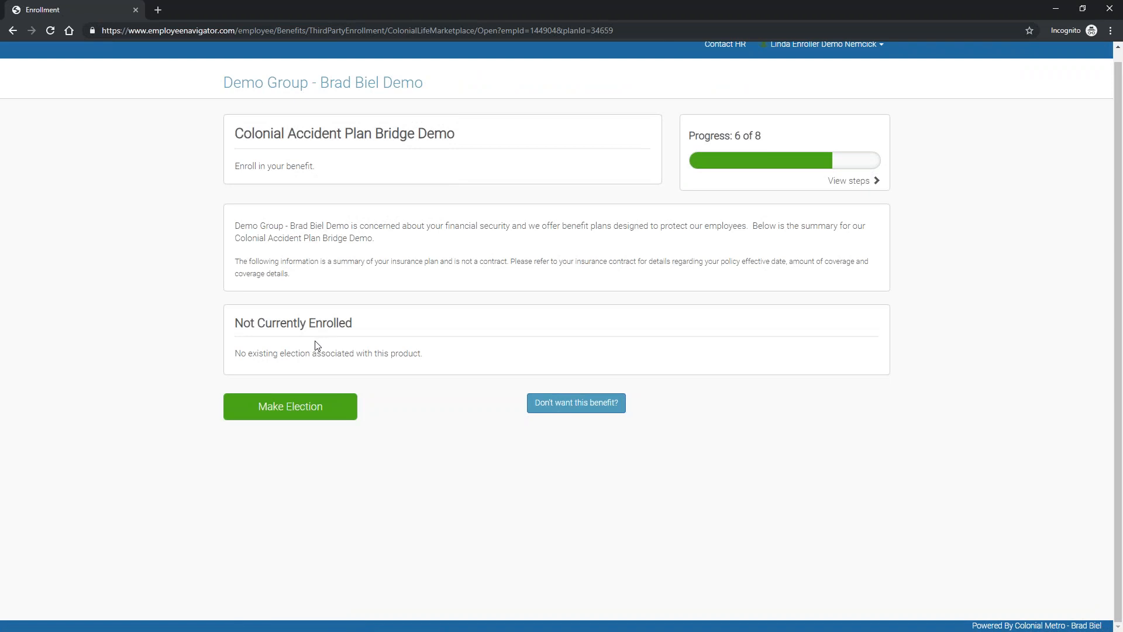
left_click_drag(242, 321, 386, 331)
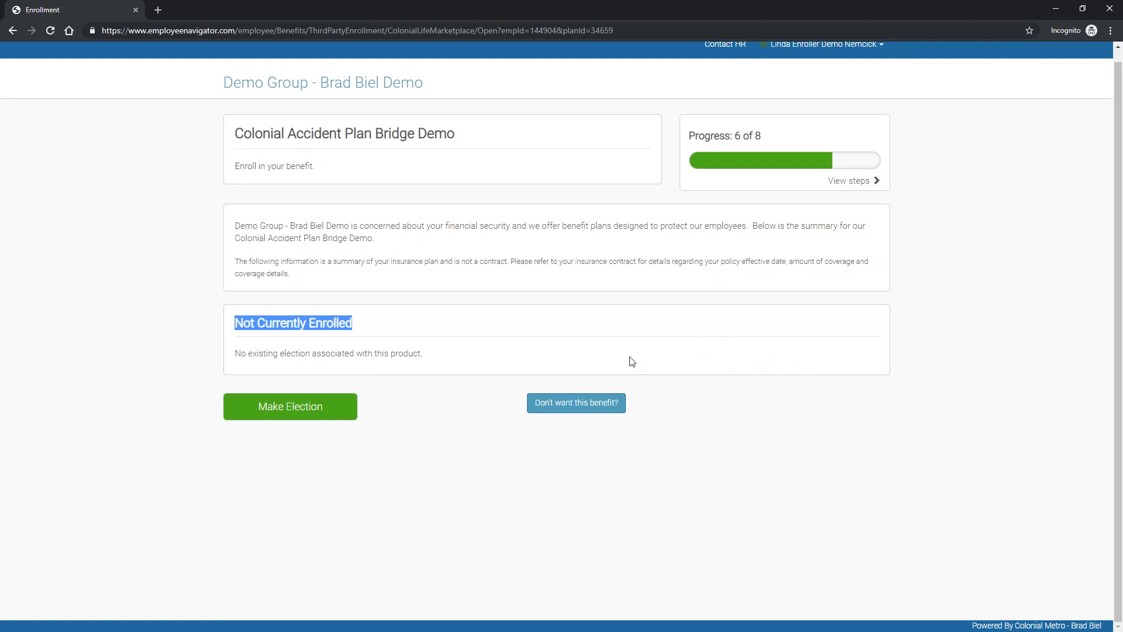
Step: Decline the Colonial accident plan, giving Cost as the reason
left_click(586, 405)
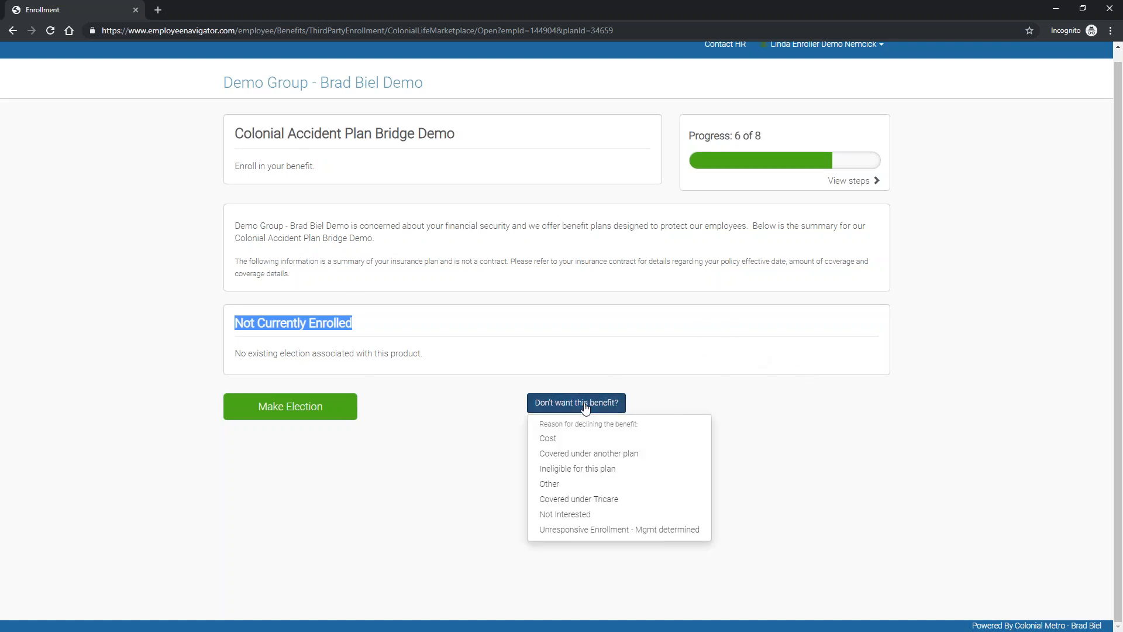
left_click(552, 440)
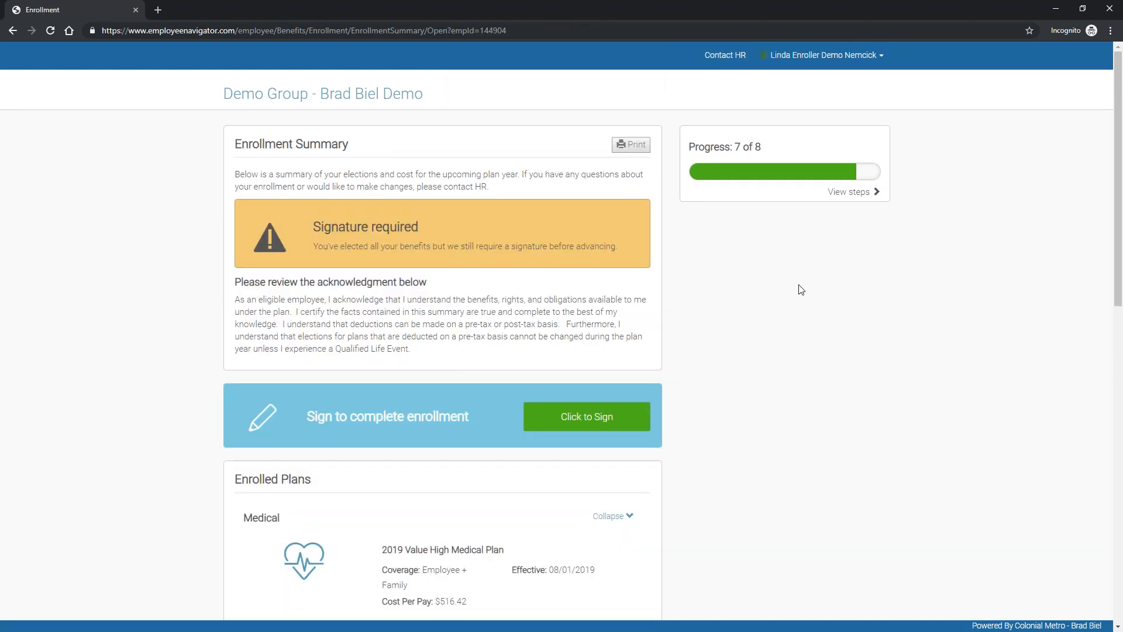
left_click(849, 195)
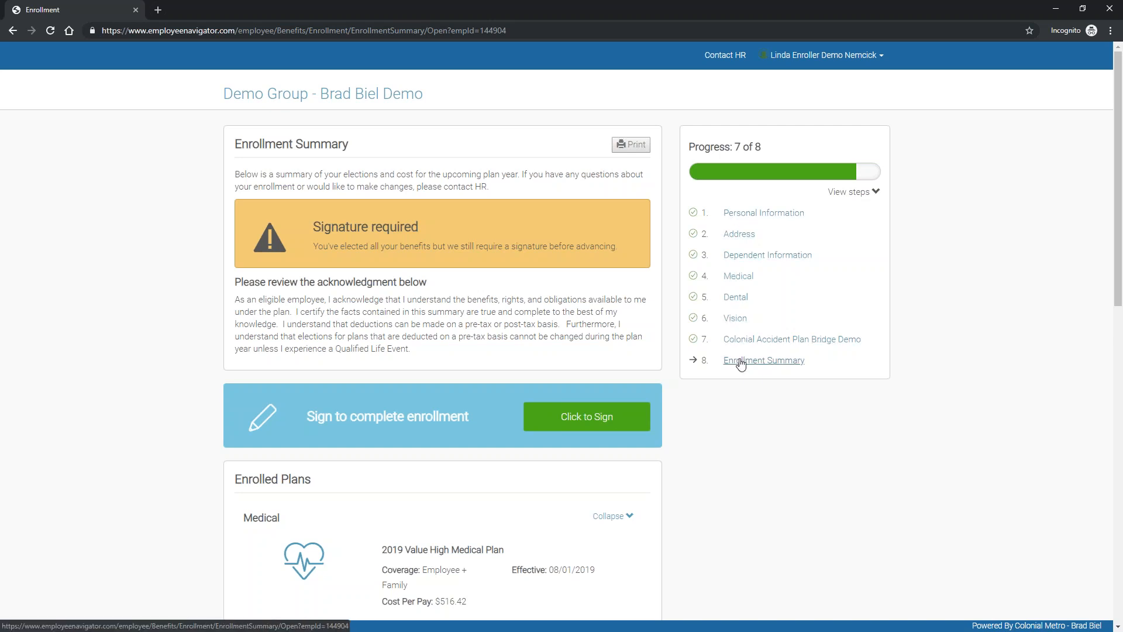
left_click(854, 196)
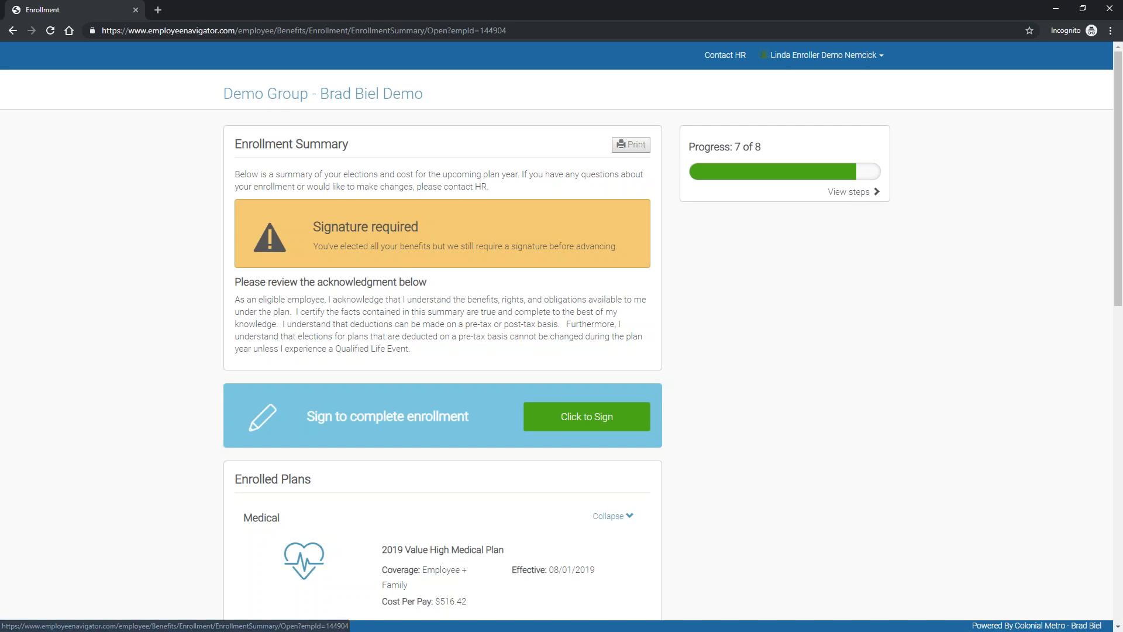
Step: Review the Enrollment Summary and its Signature required notice, scrolling through and back up
left_click_drag(314, 226, 447, 222)
left_click(447, 222)
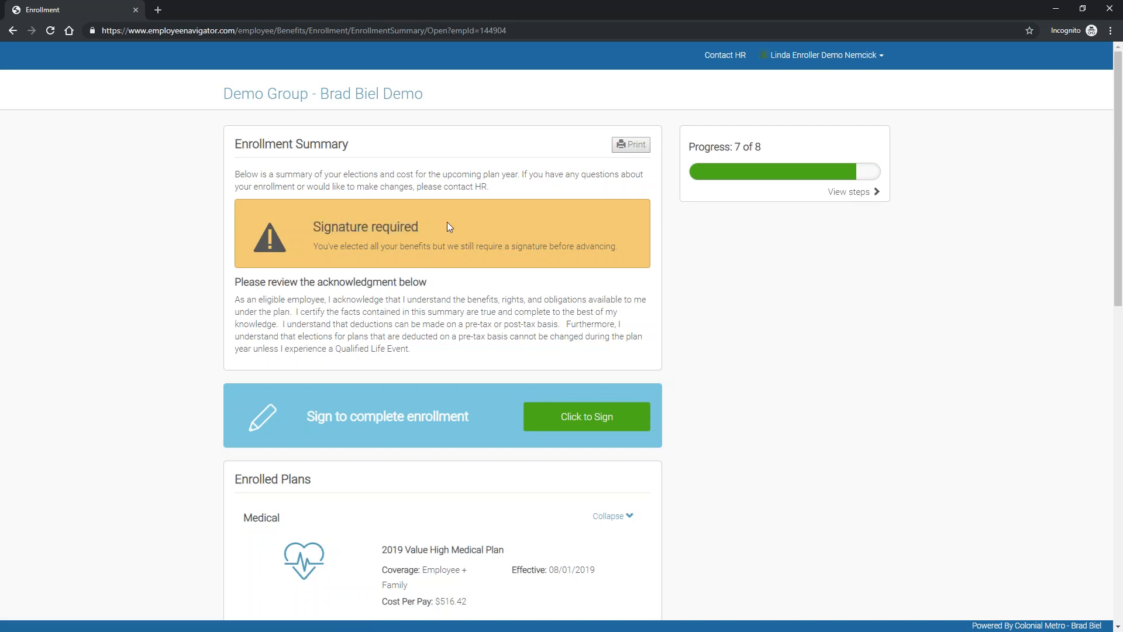
scroll(442, 257, "down", 1)
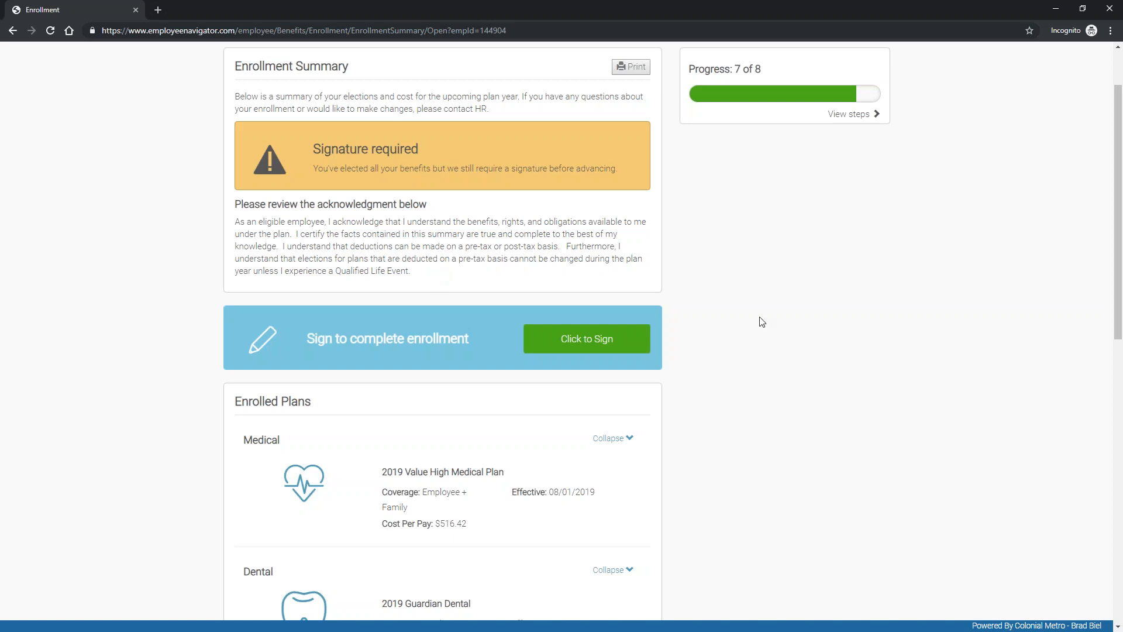
scroll(758, 321, "down", 2)
scroll(743, 335, "down", 1)
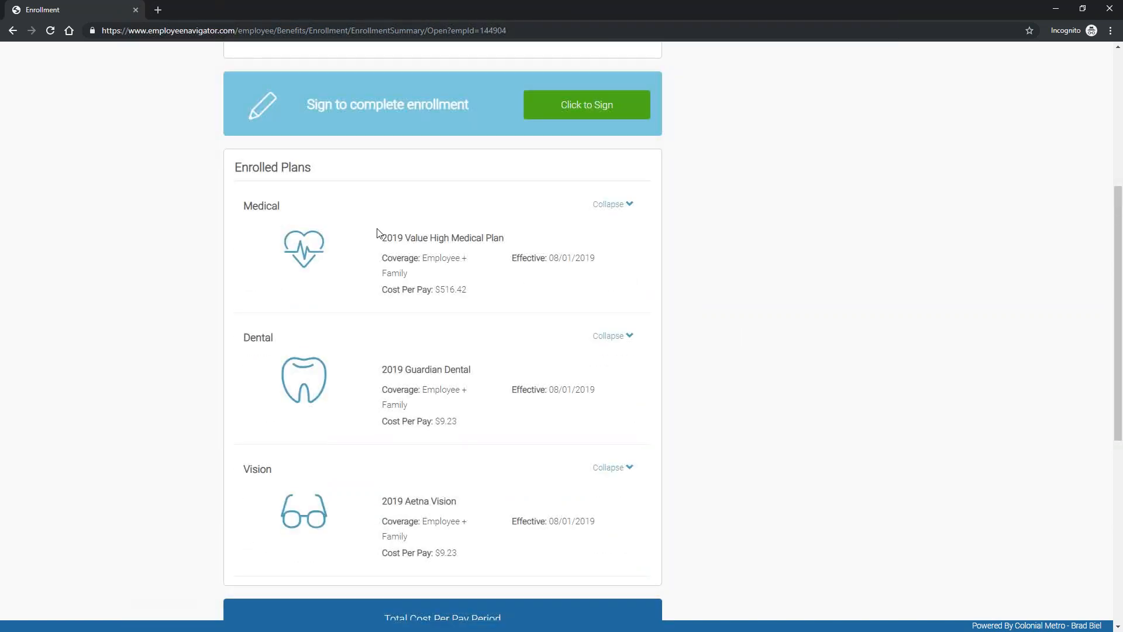
scroll(489, 502, "down", 3)
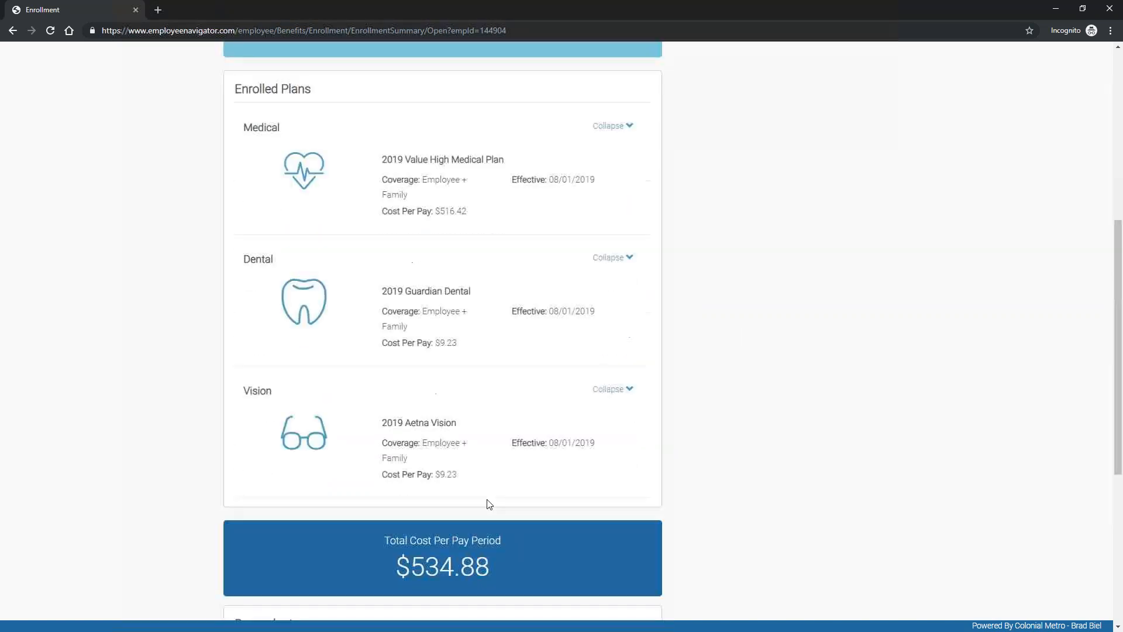
scroll(520, 413, "down", 2)
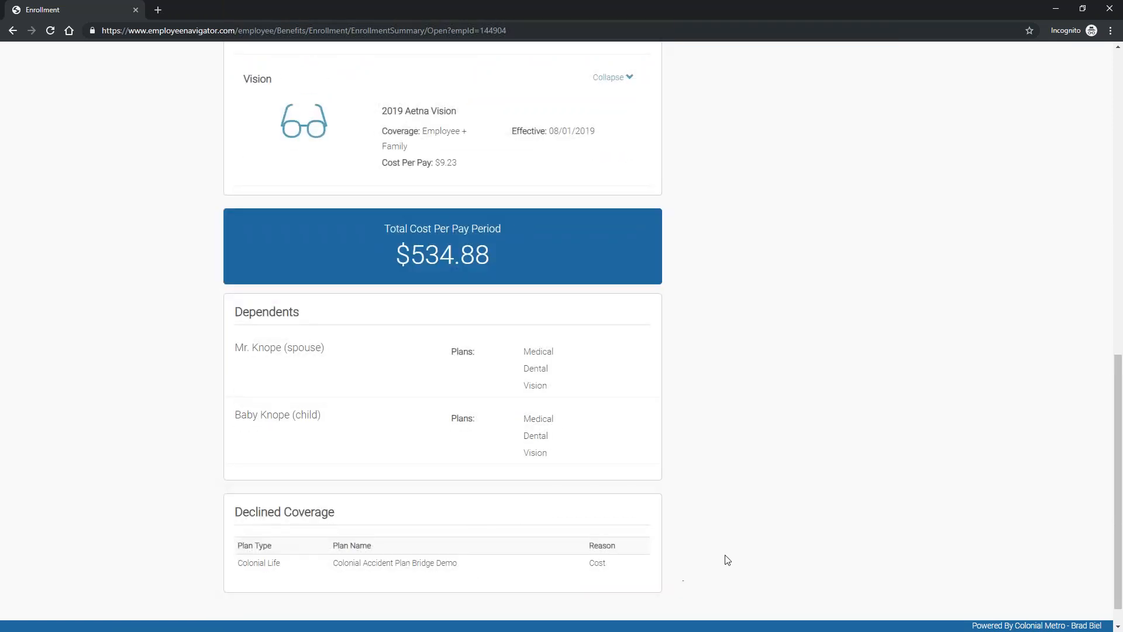
scroll(724, 559, "down", 1)
scroll(725, 561, "up", 6)
scroll(725, 561, "up", 4)
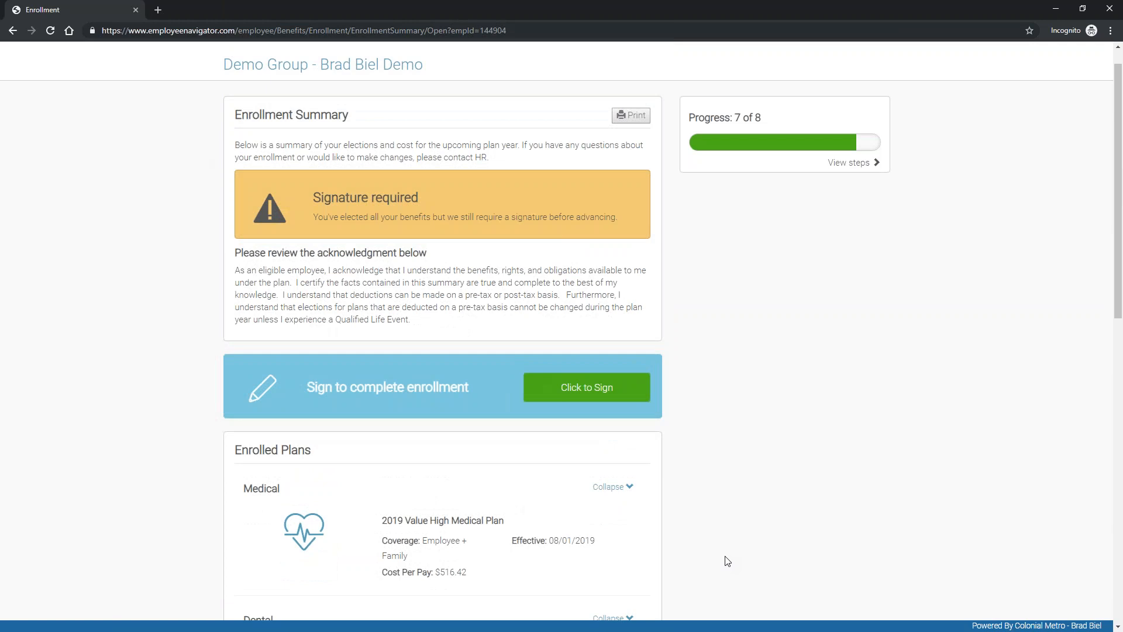
Step: Sign the enrollment and review the Acknowledged and Submitted summary at 8 of 8
left_click(566, 387)
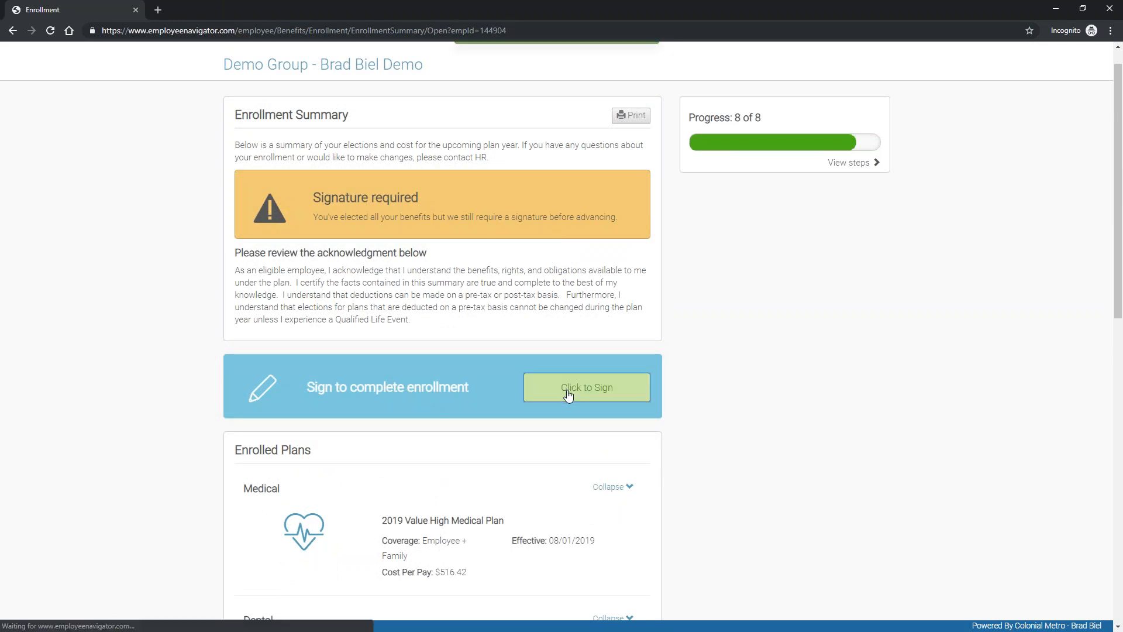
left_click_drag(303, 230, 551, 250)
left_click(551, 250)
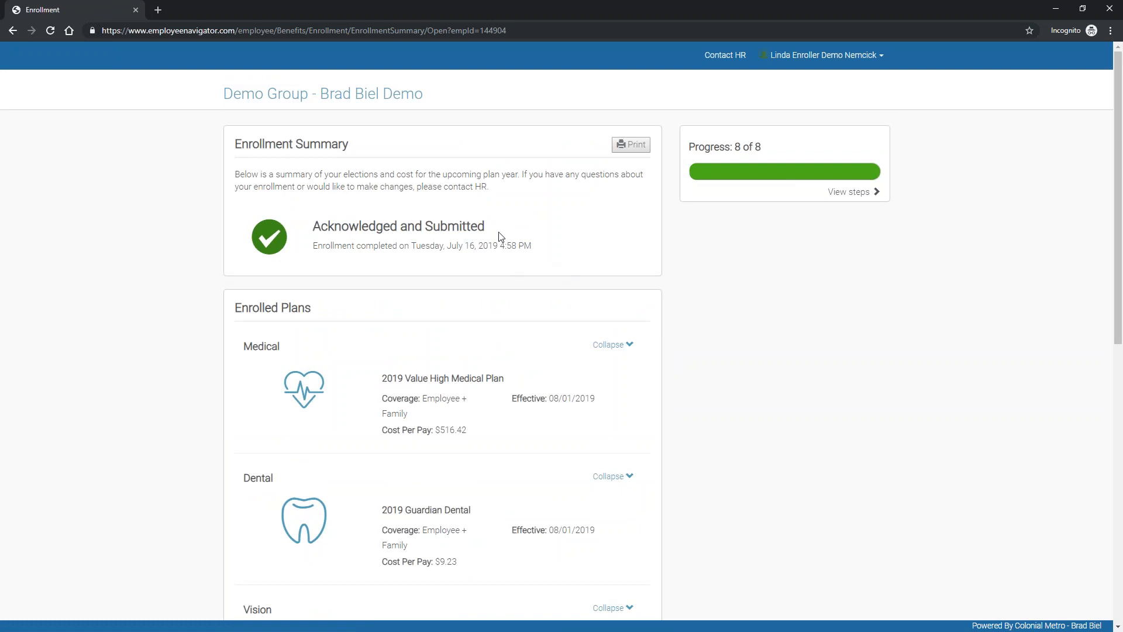
scroll(500, 236, "down", 9)
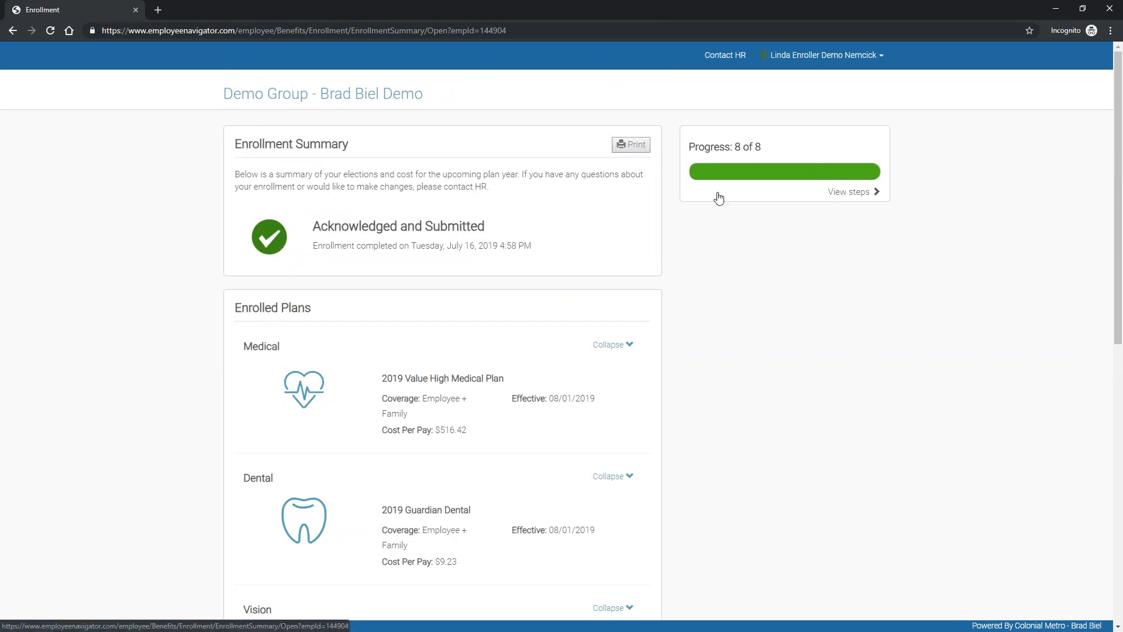
left_click(831, 192)
Step: Go Home, open the Demo Group company, and bring up its Enrollment employee search
left_click(817, 55)
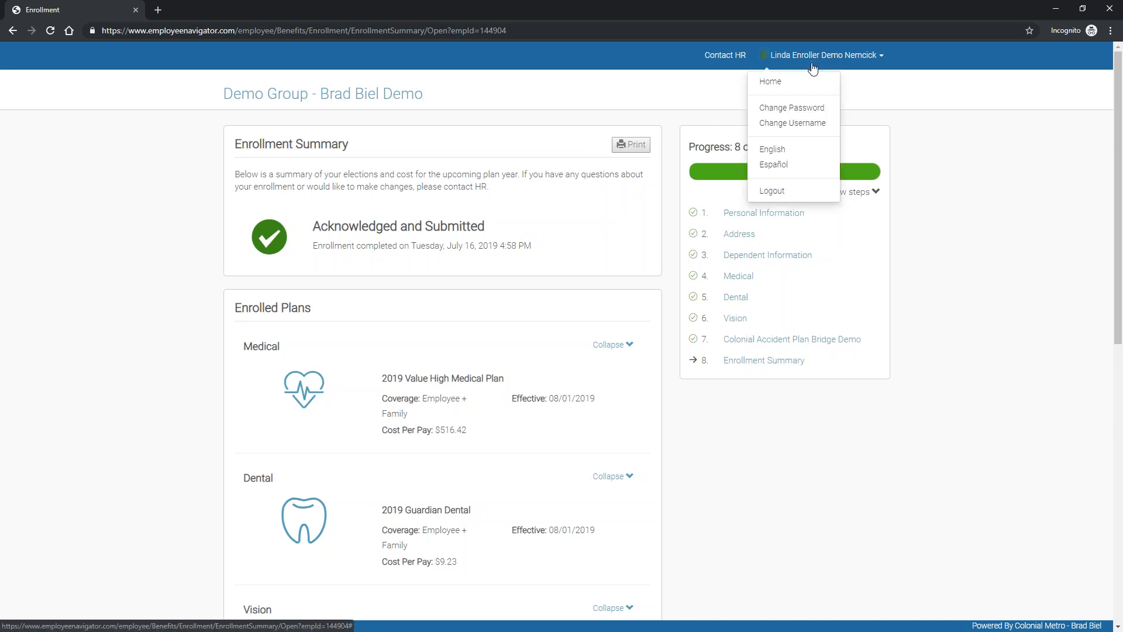
left_click(776, 86)
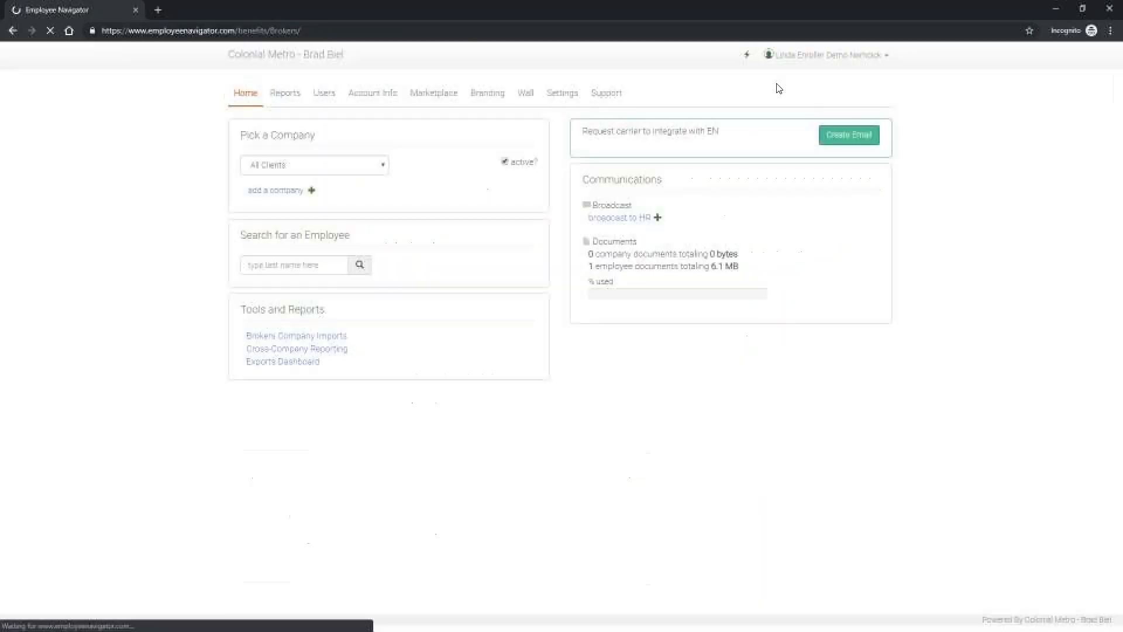
left_click(279, 166)
left_click(279, 192)
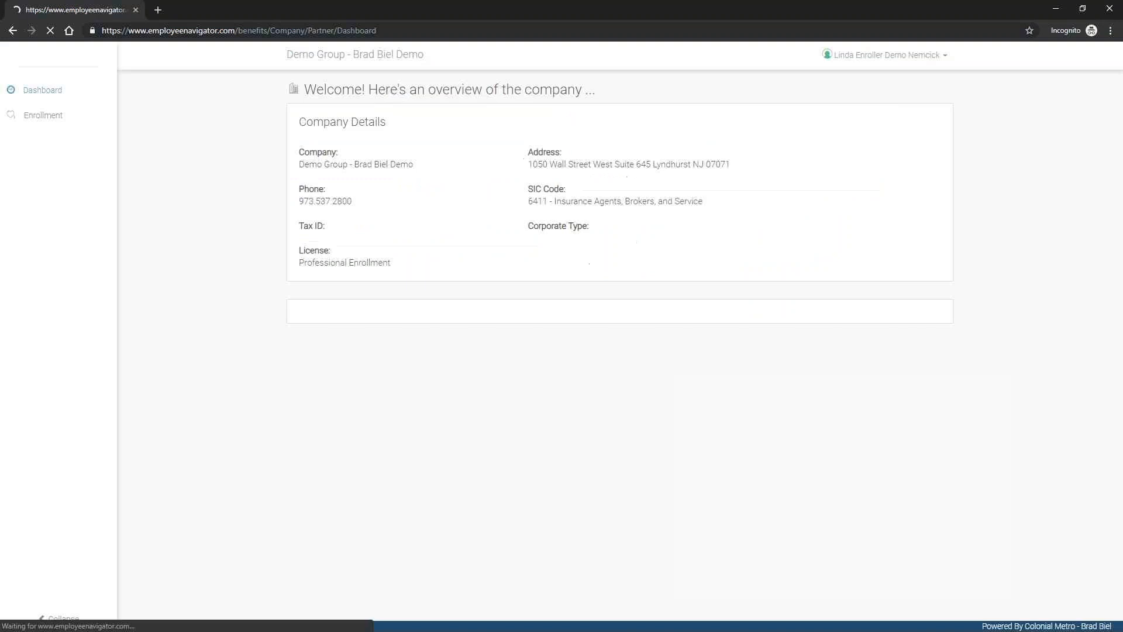
left_click(38, 114)
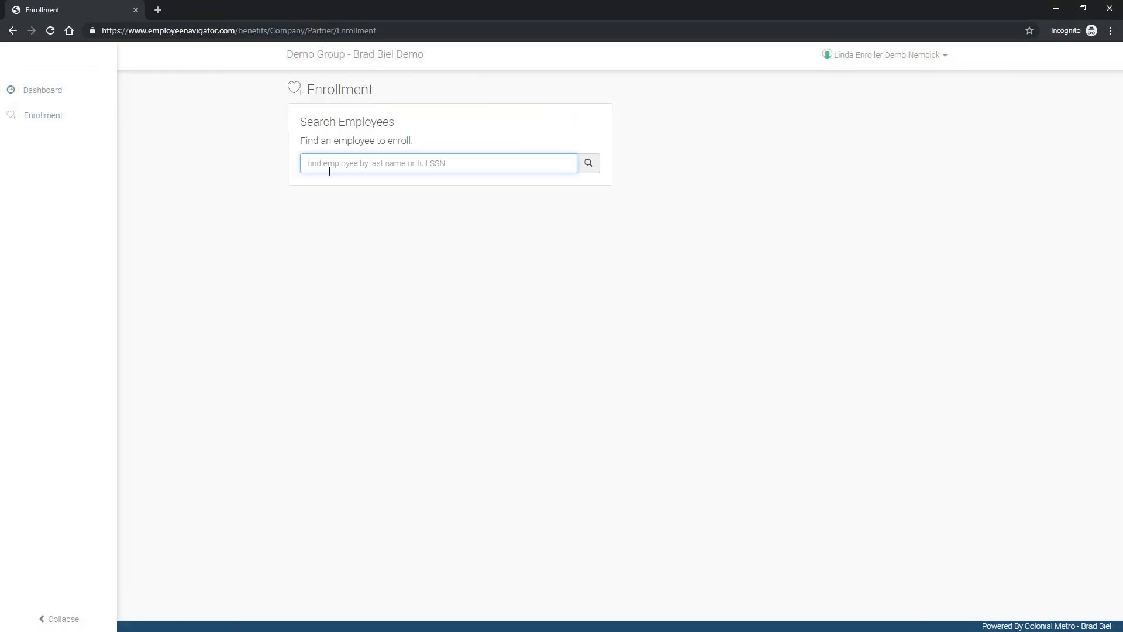